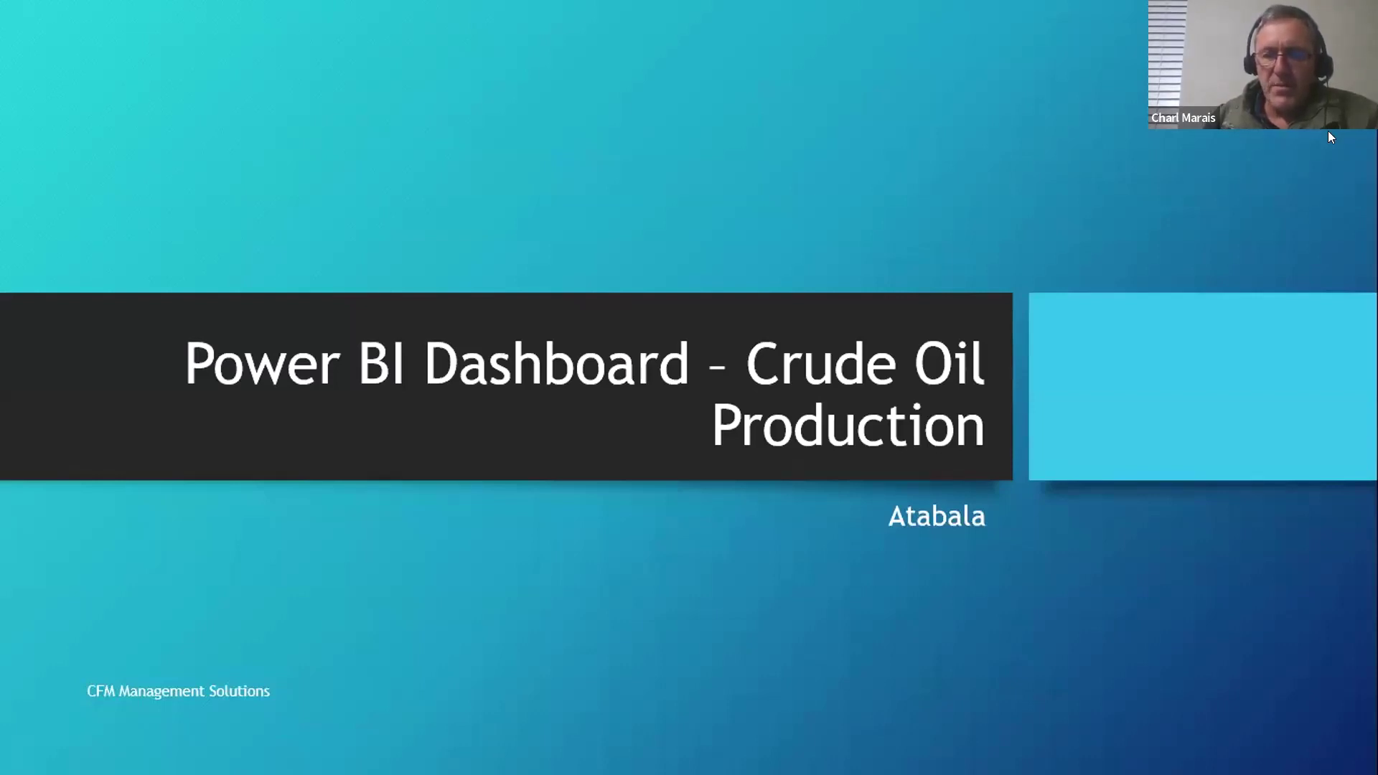
# Advance the slideshow toward the Problem slide.
pyautogui.press('Right')
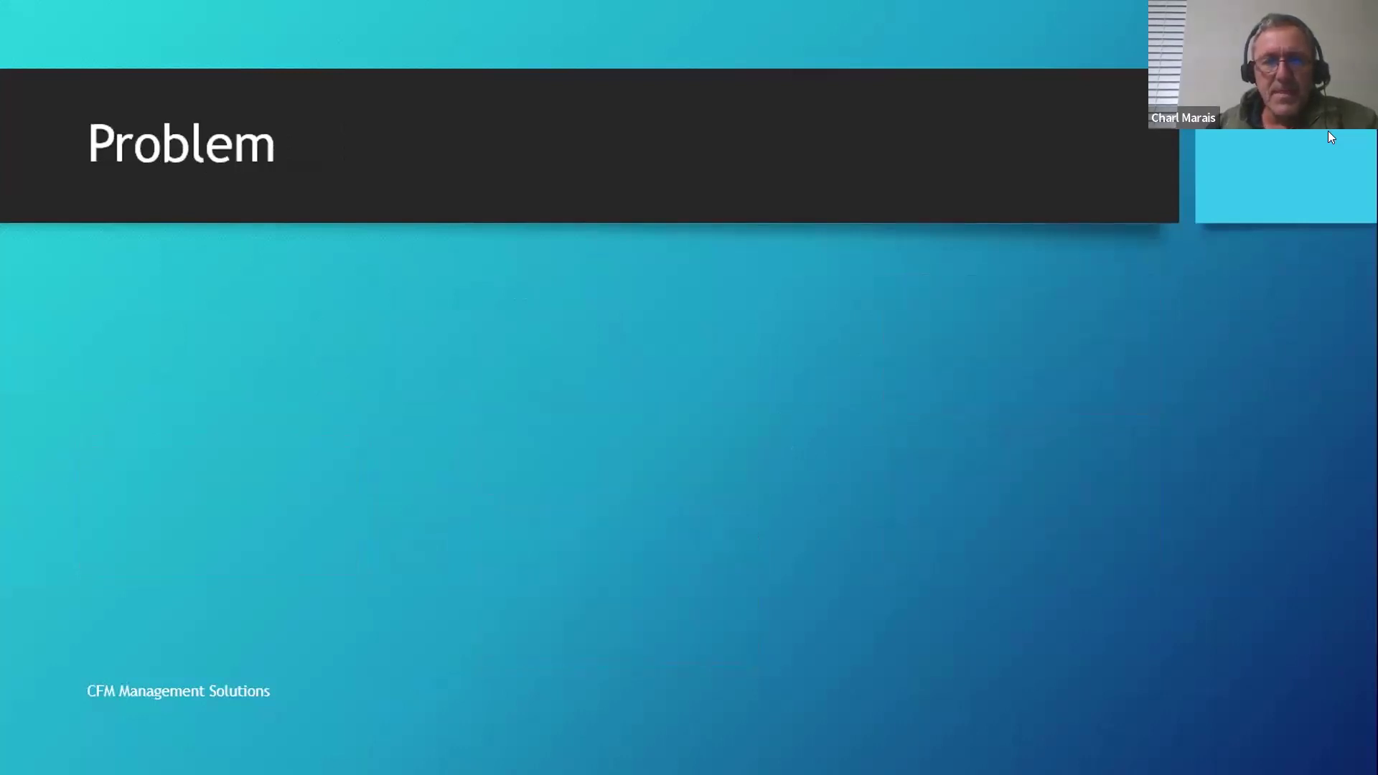
pyautogui.press('Right')
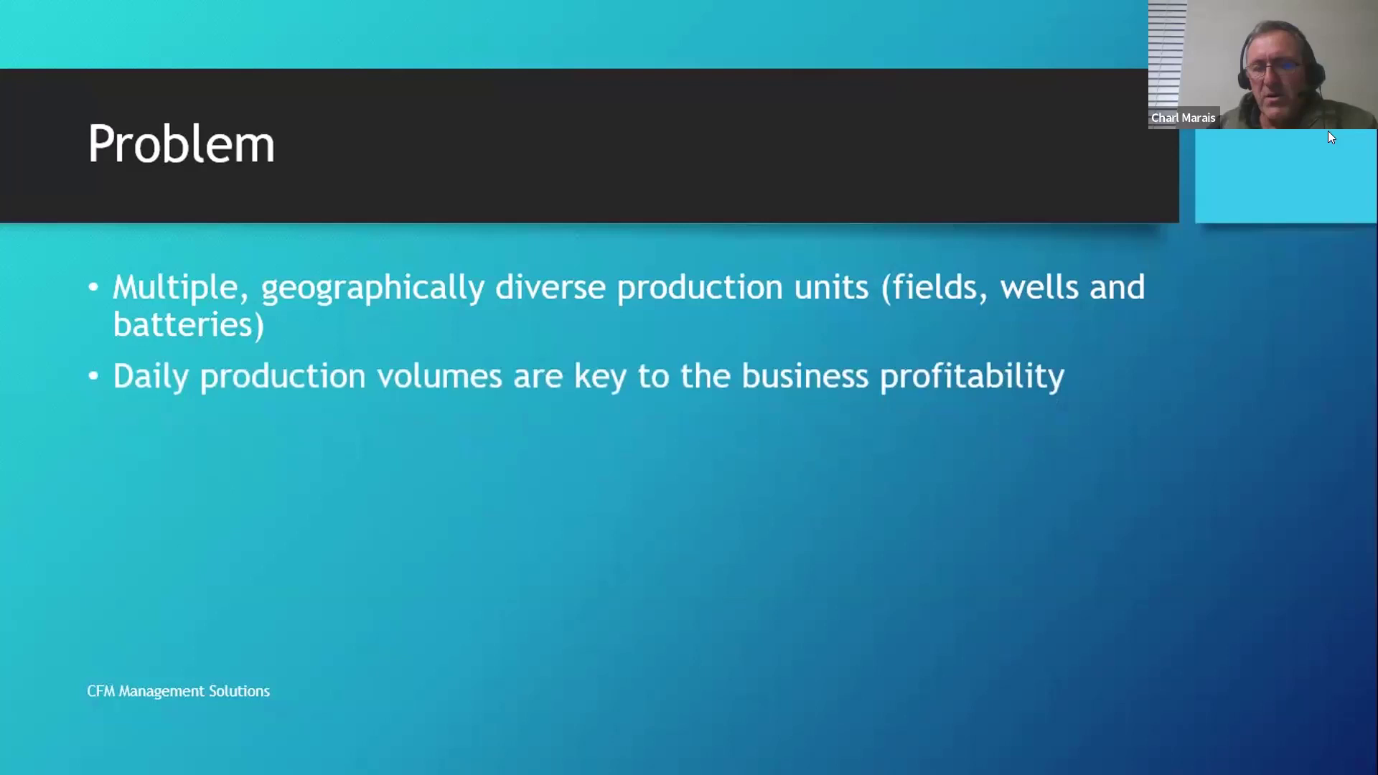
# Reveal the Problem slide's points, including fragmented production information.
pyautogui.press('space')
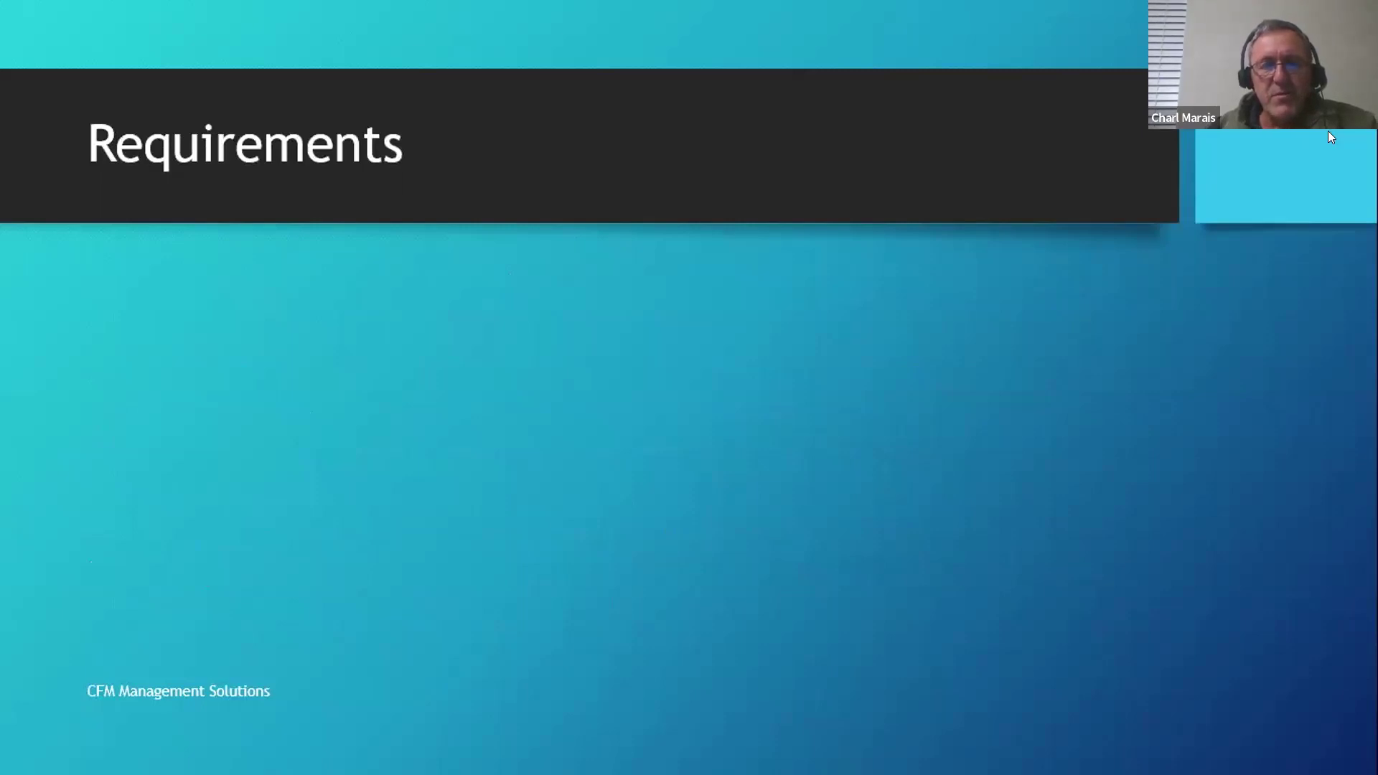
# Reveal the requirements from One page report to the data-not-real note, then reach Process.
pyautogui.press('Right')
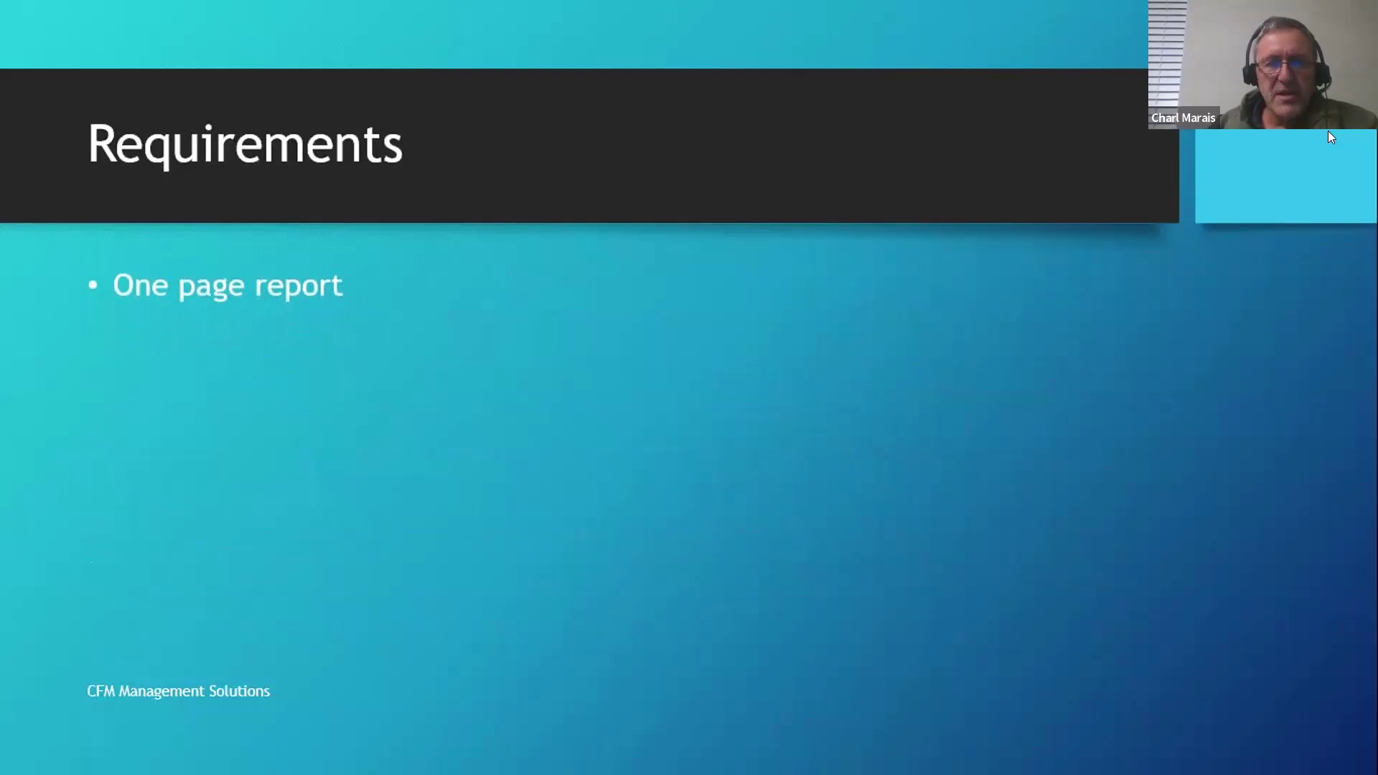
pyautogui.press('Right')
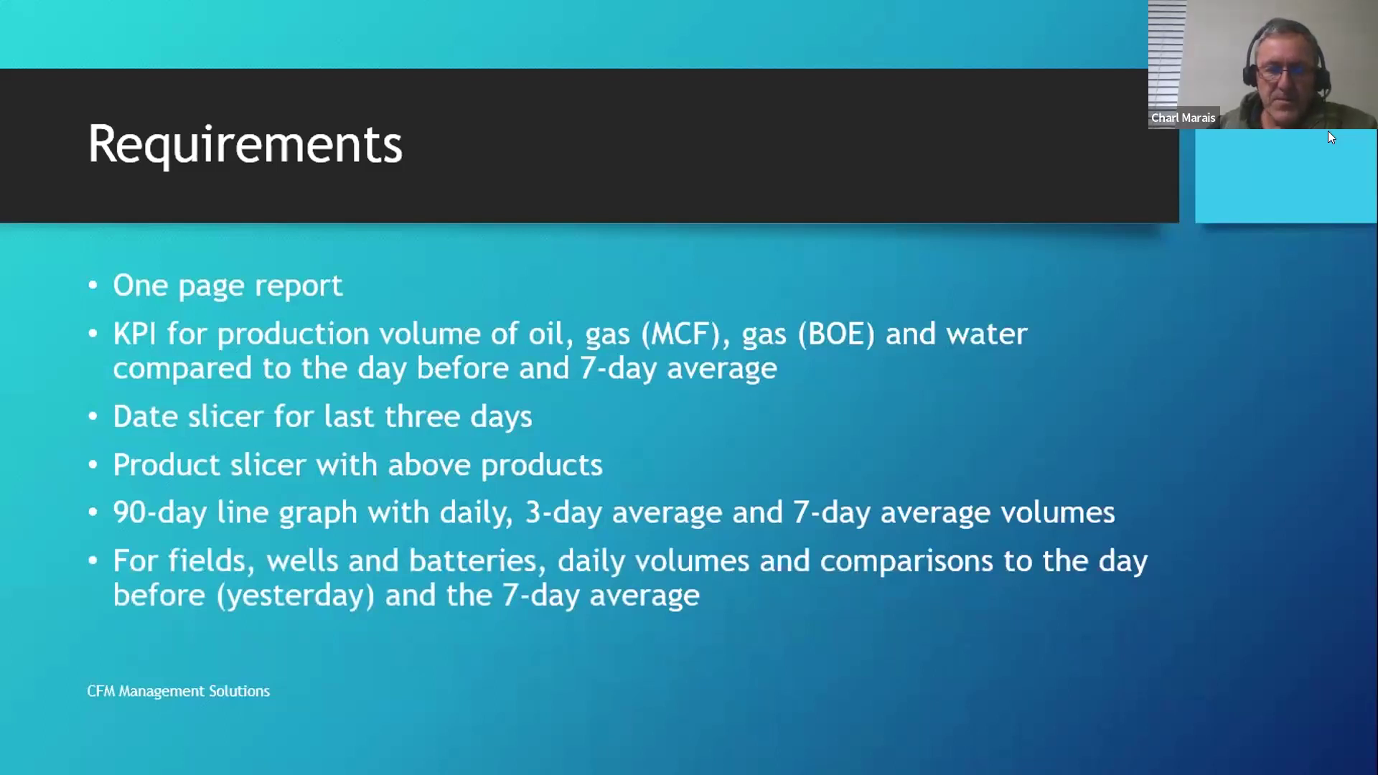
pyautogui.press('space')
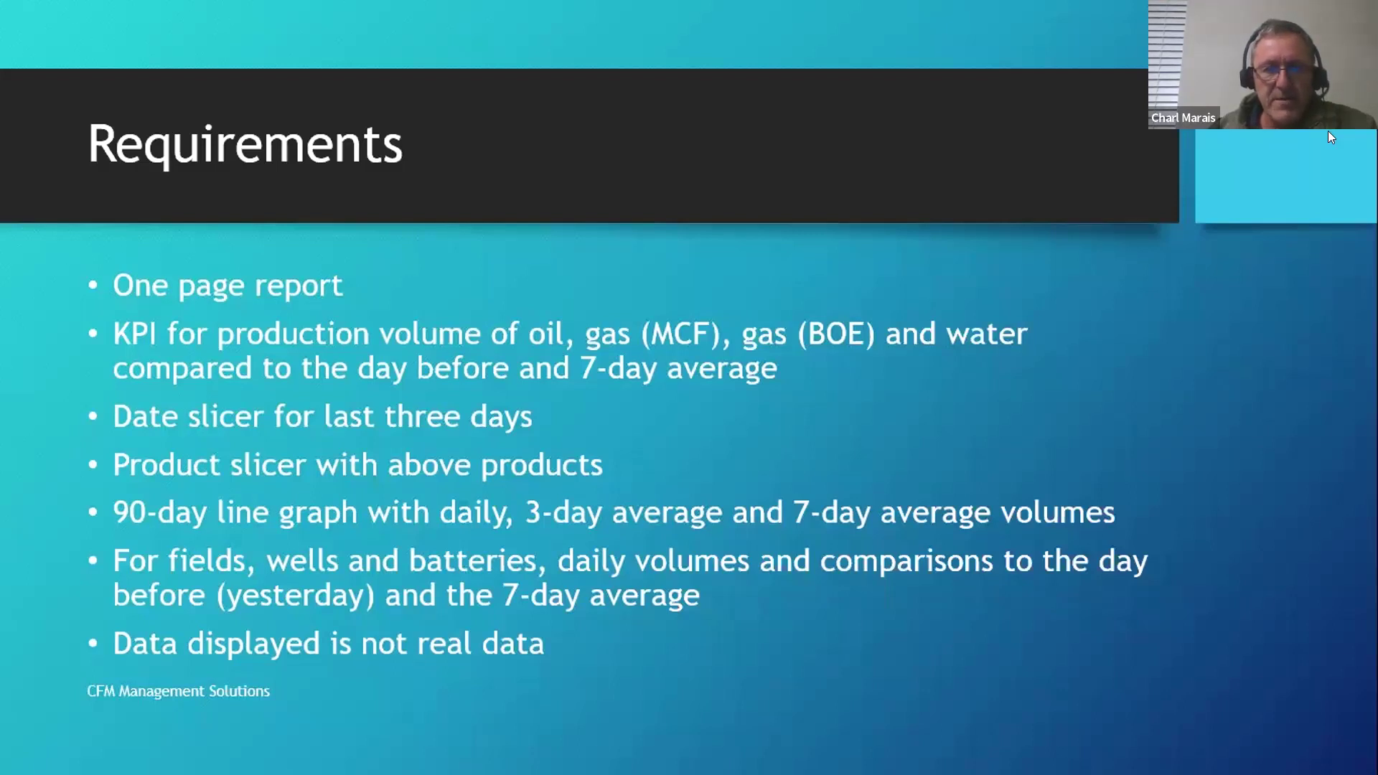
pyautogui.press('Right')
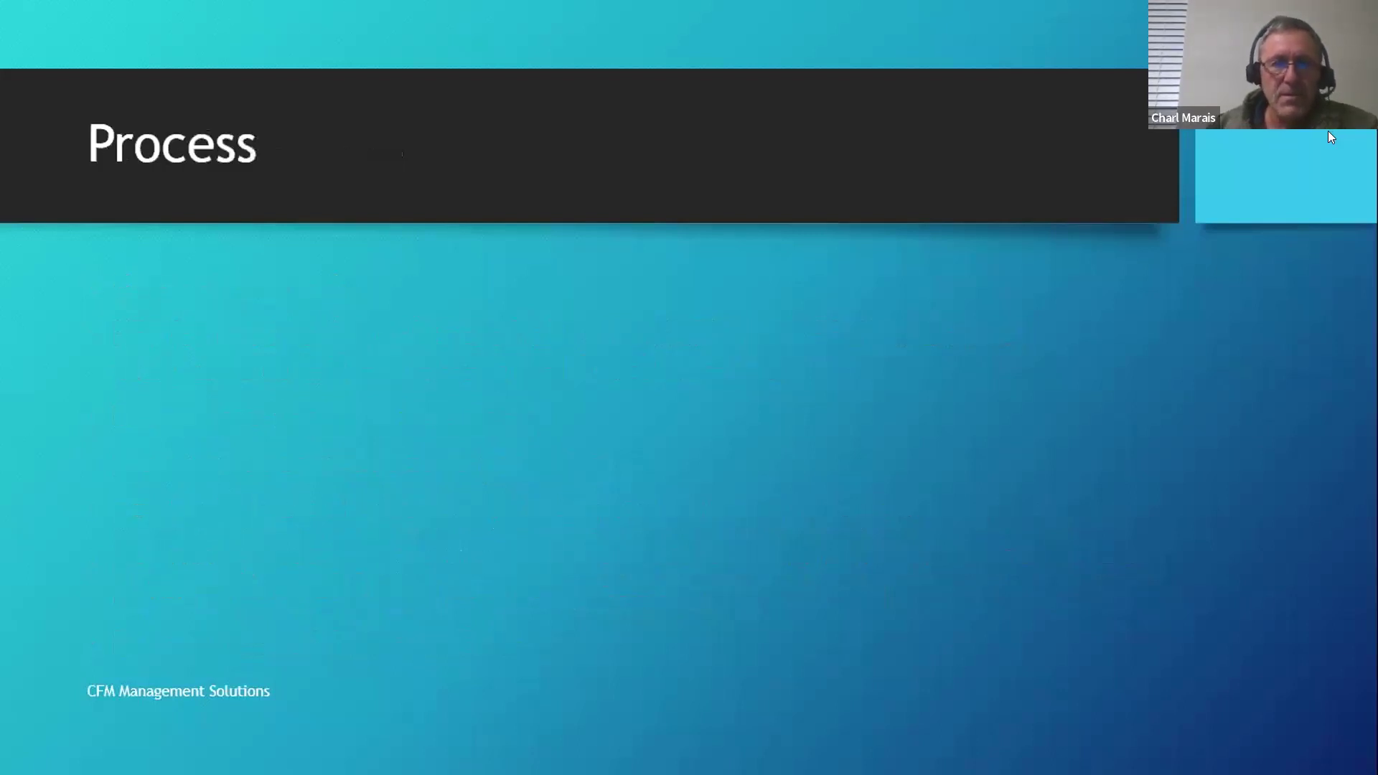
# Reveal the Process points: six-week timeline, weekly meetings, language, internet, power cuts, WhatsApp.
pyautogui.press('Right')
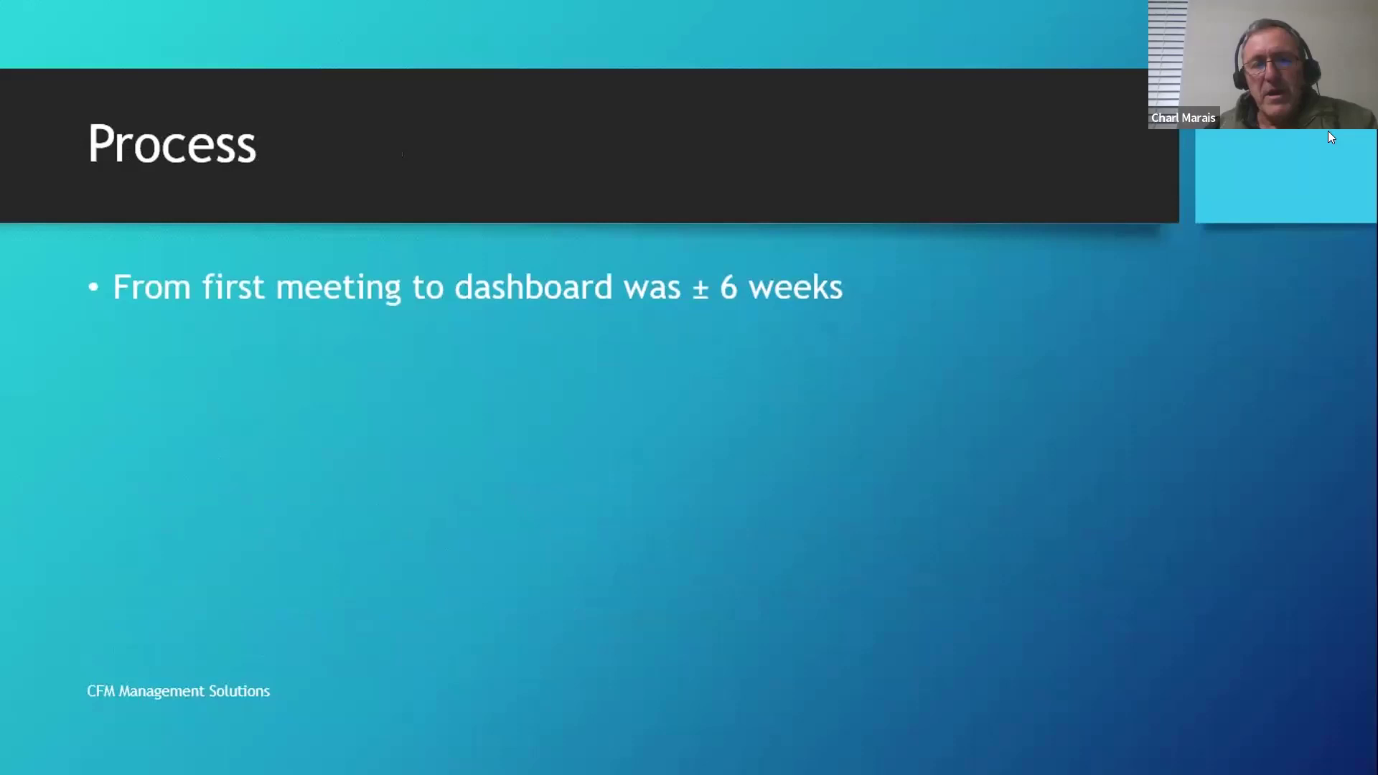
pyautogui.press('Right')
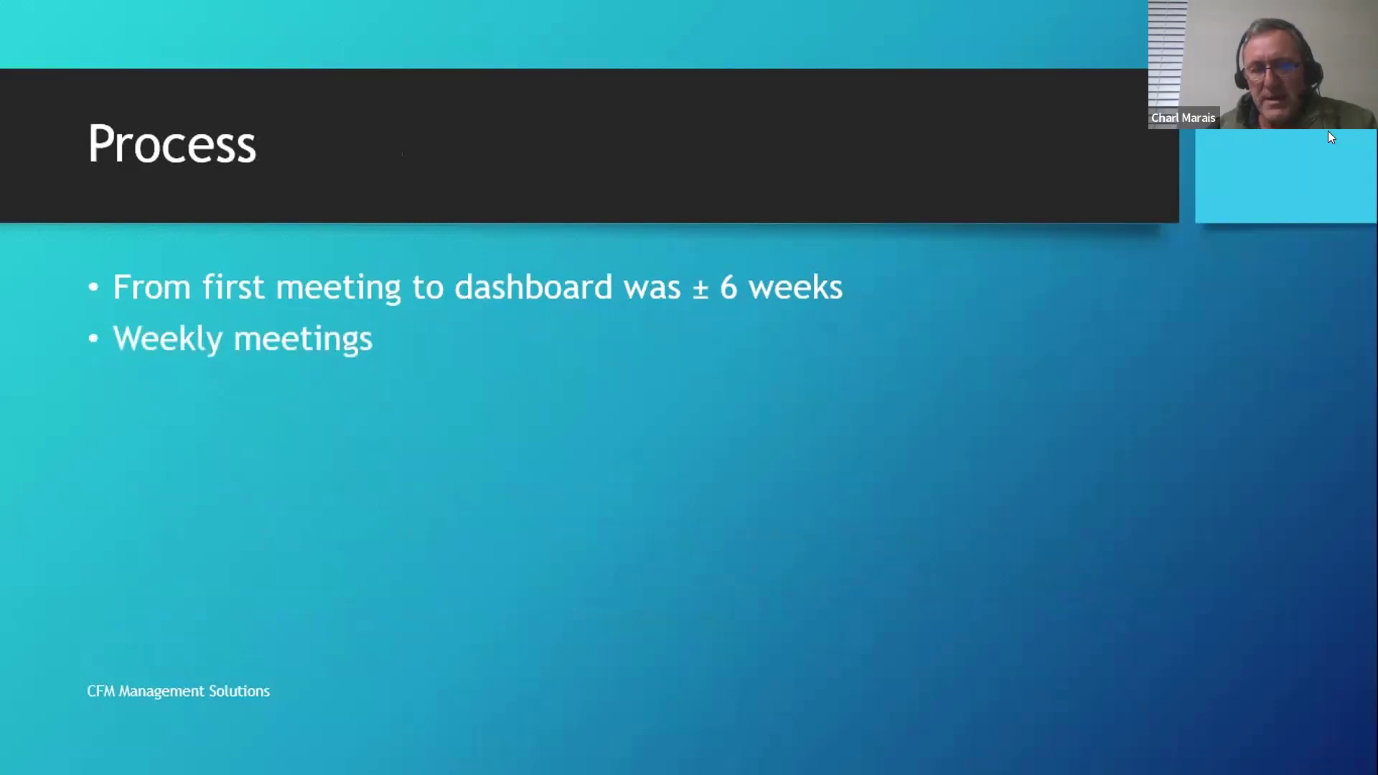
pyautogui.press('Right')
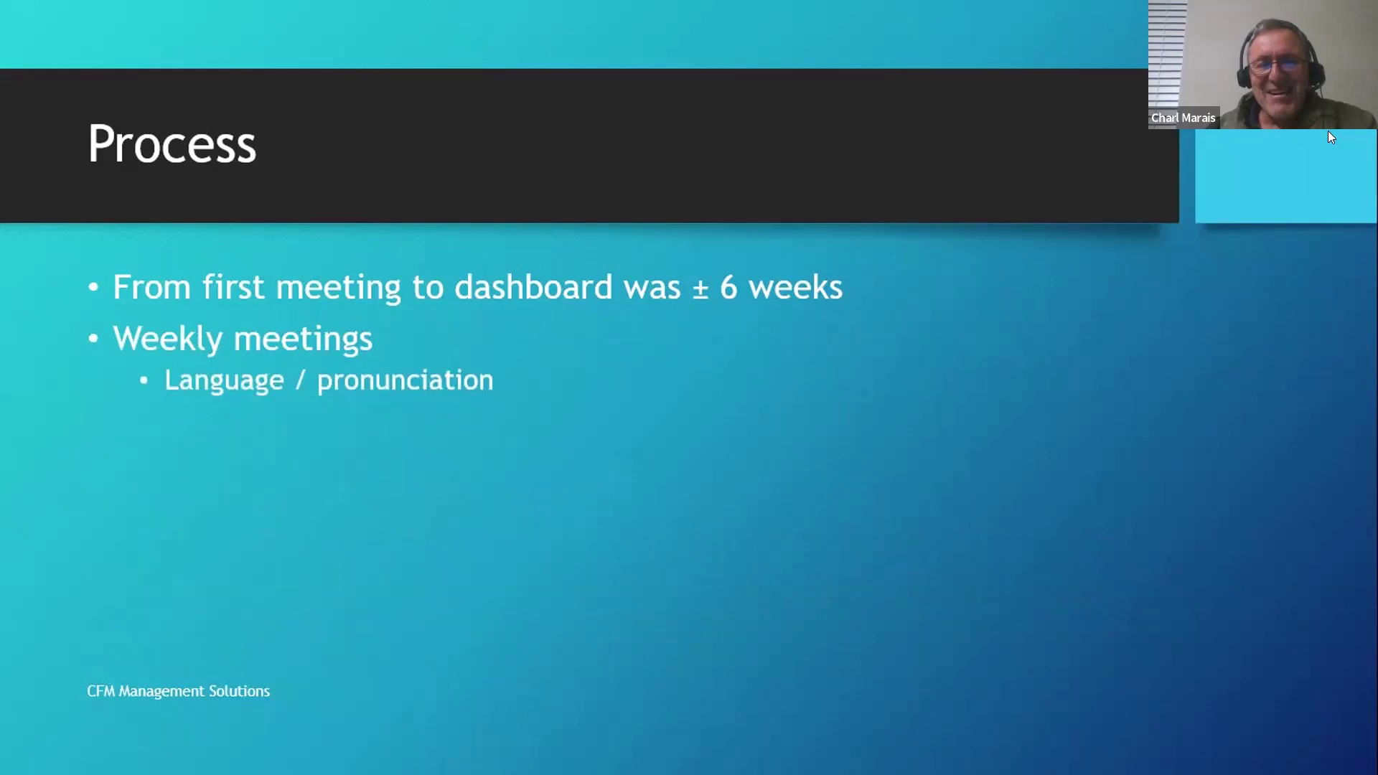
pyautogui.press('space')
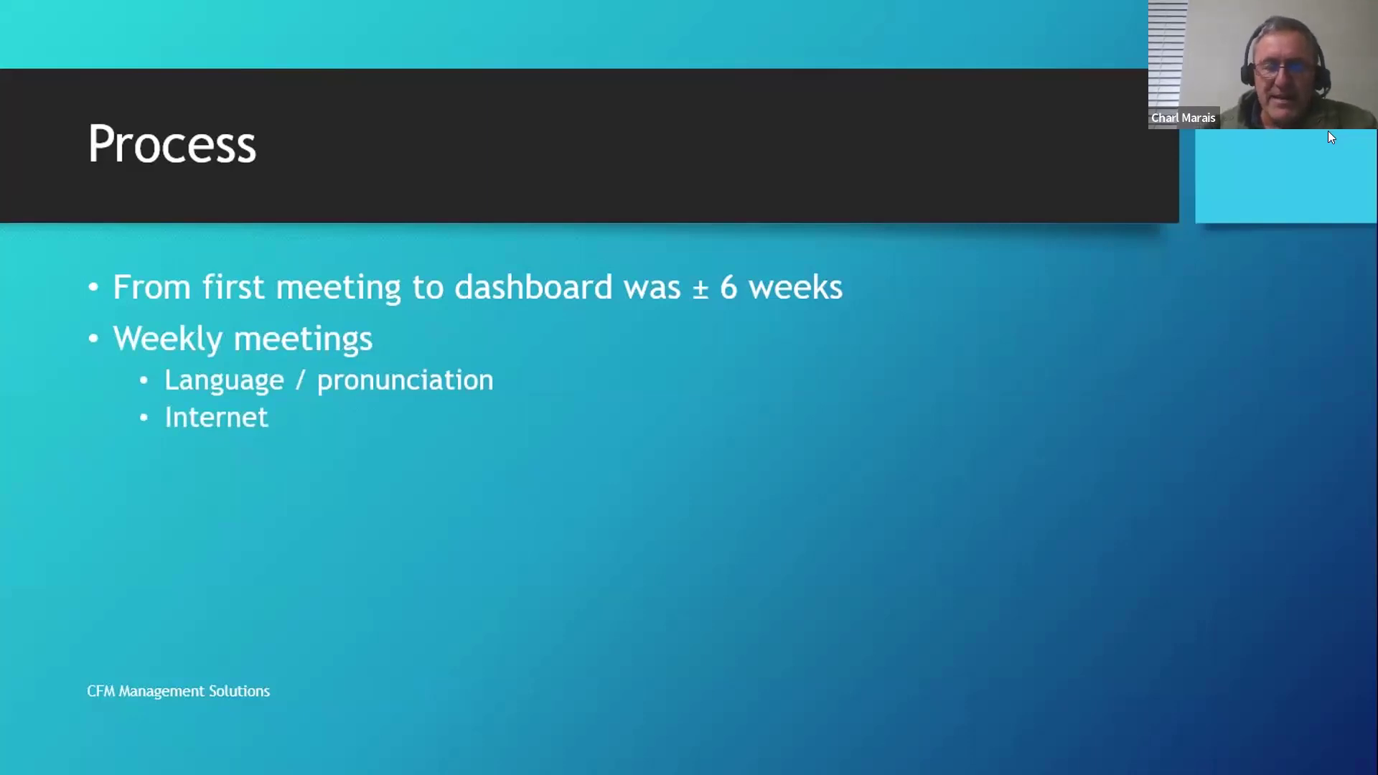
pyautogui.press('space')
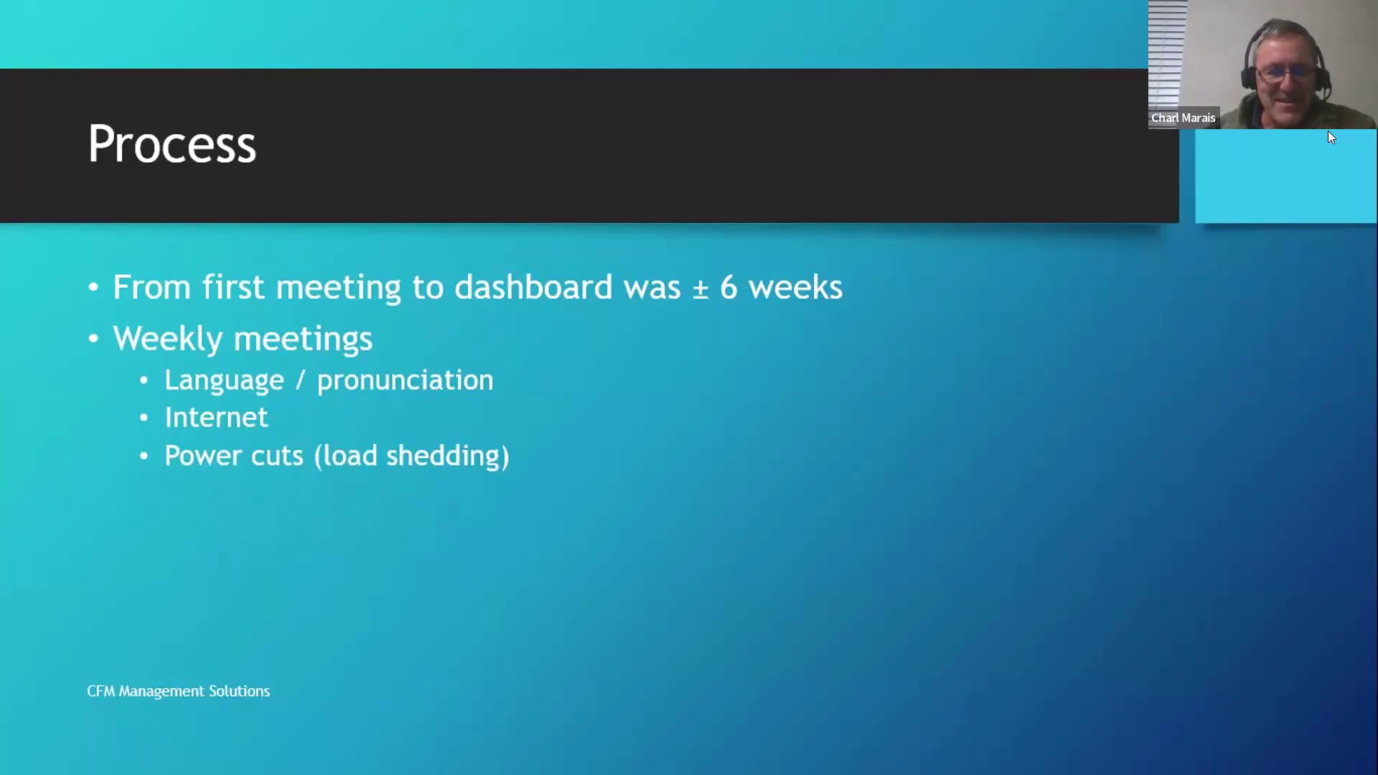
pyautogui.press('space')
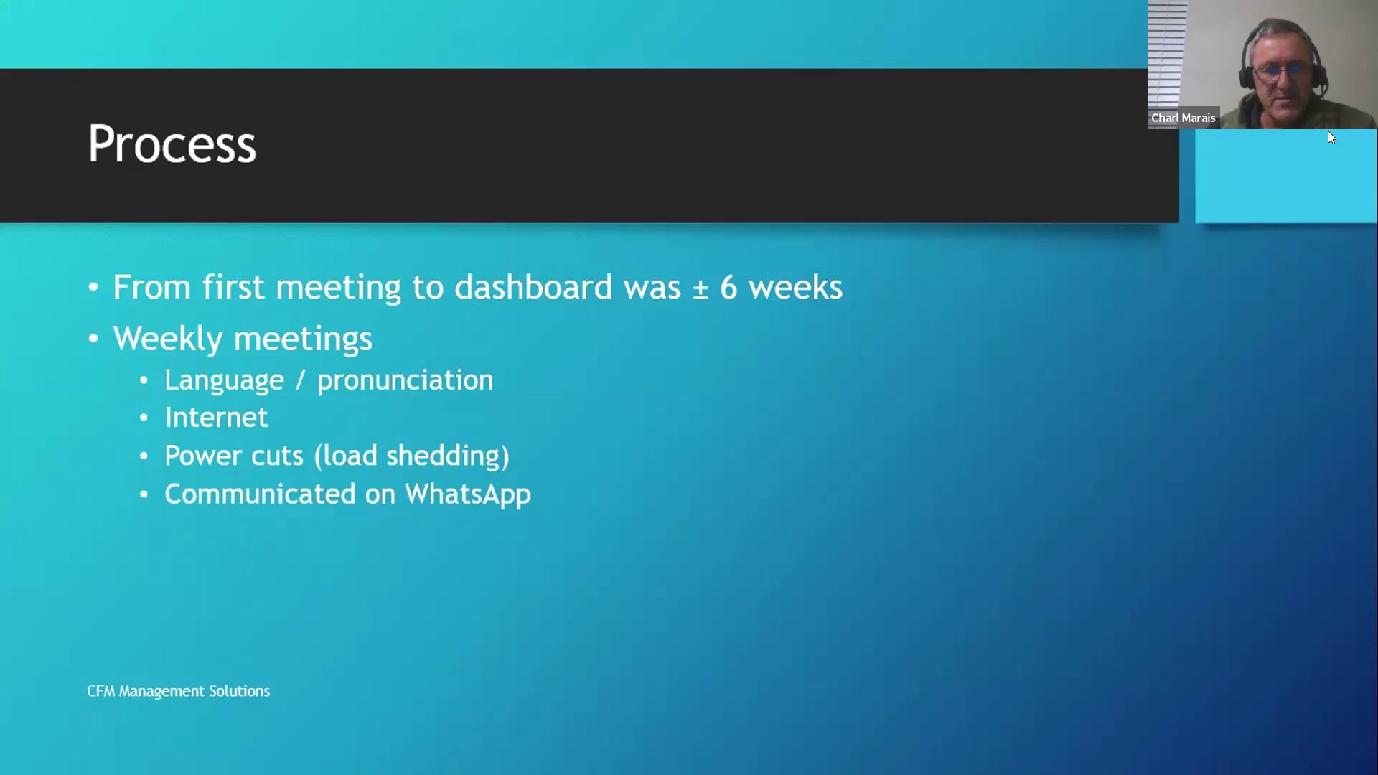
# Reveal the requirements, draft and adjustments points, then switch to the live dashboard.
pyautogui.press('space')
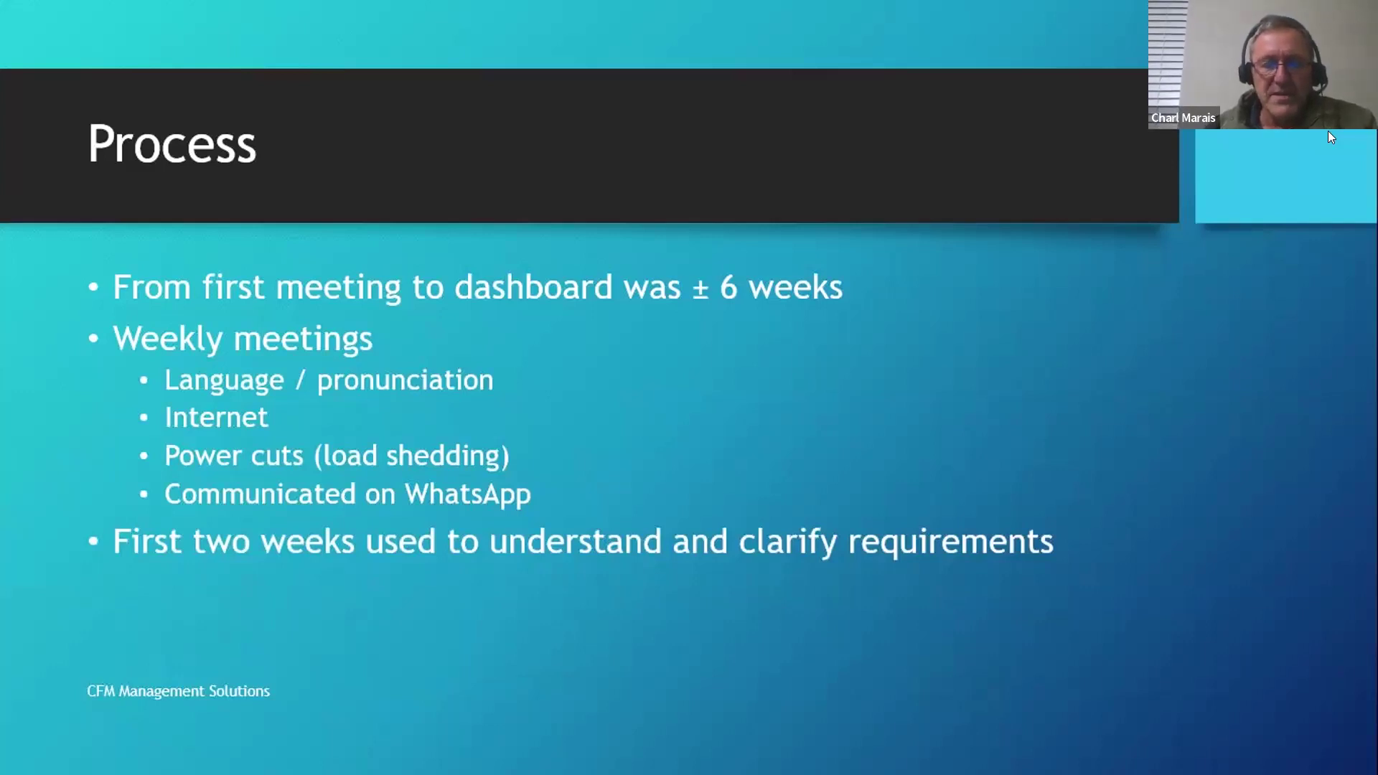
pyautogui.press('space')
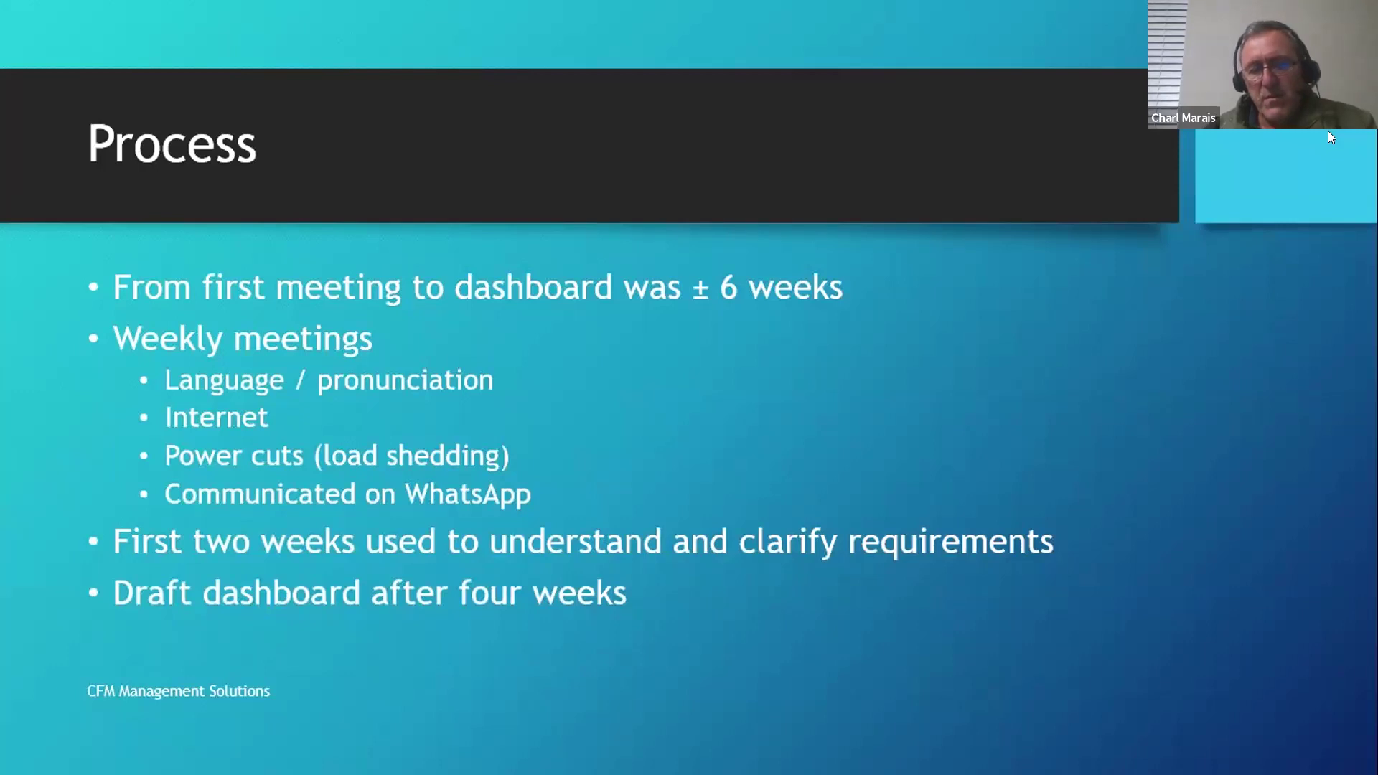
pyautogui.press('space')
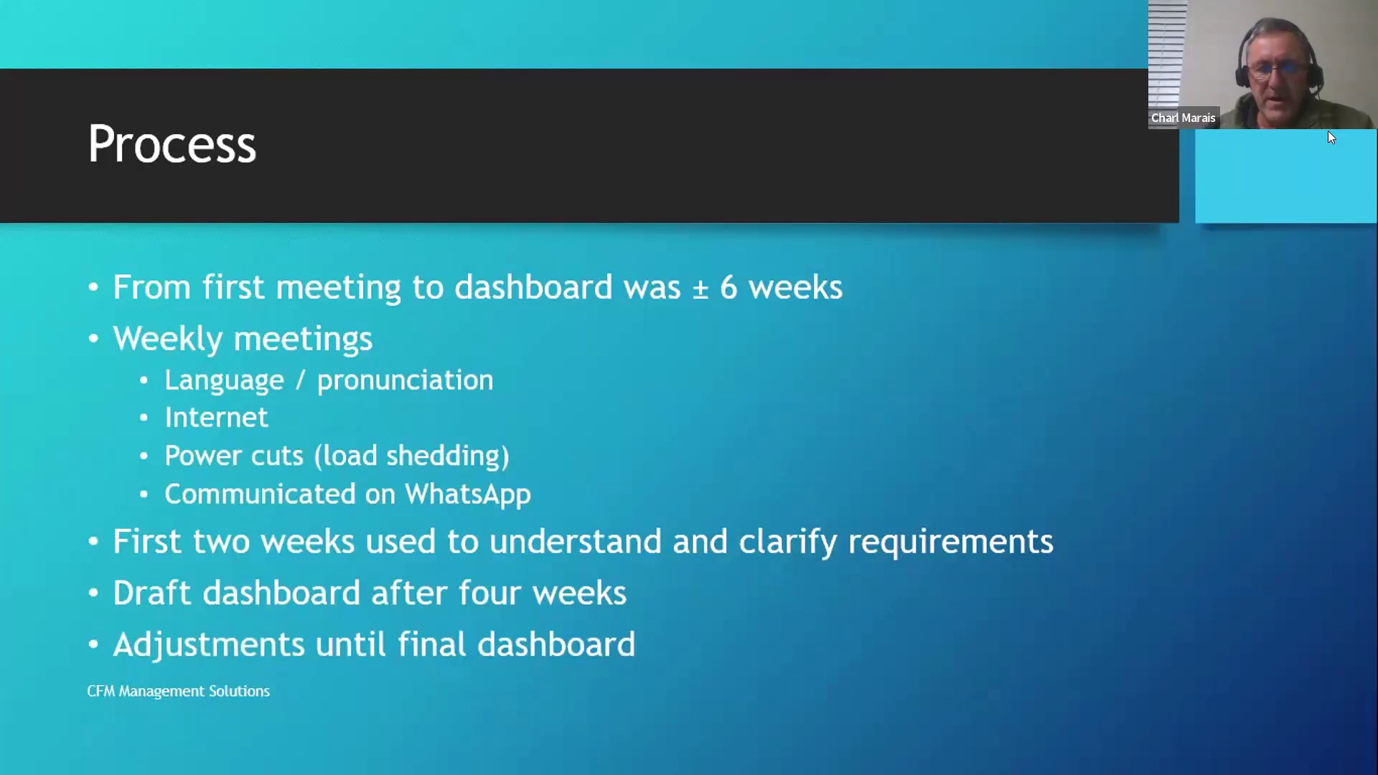
pyautogui.hotkey('alt', 'Tab')
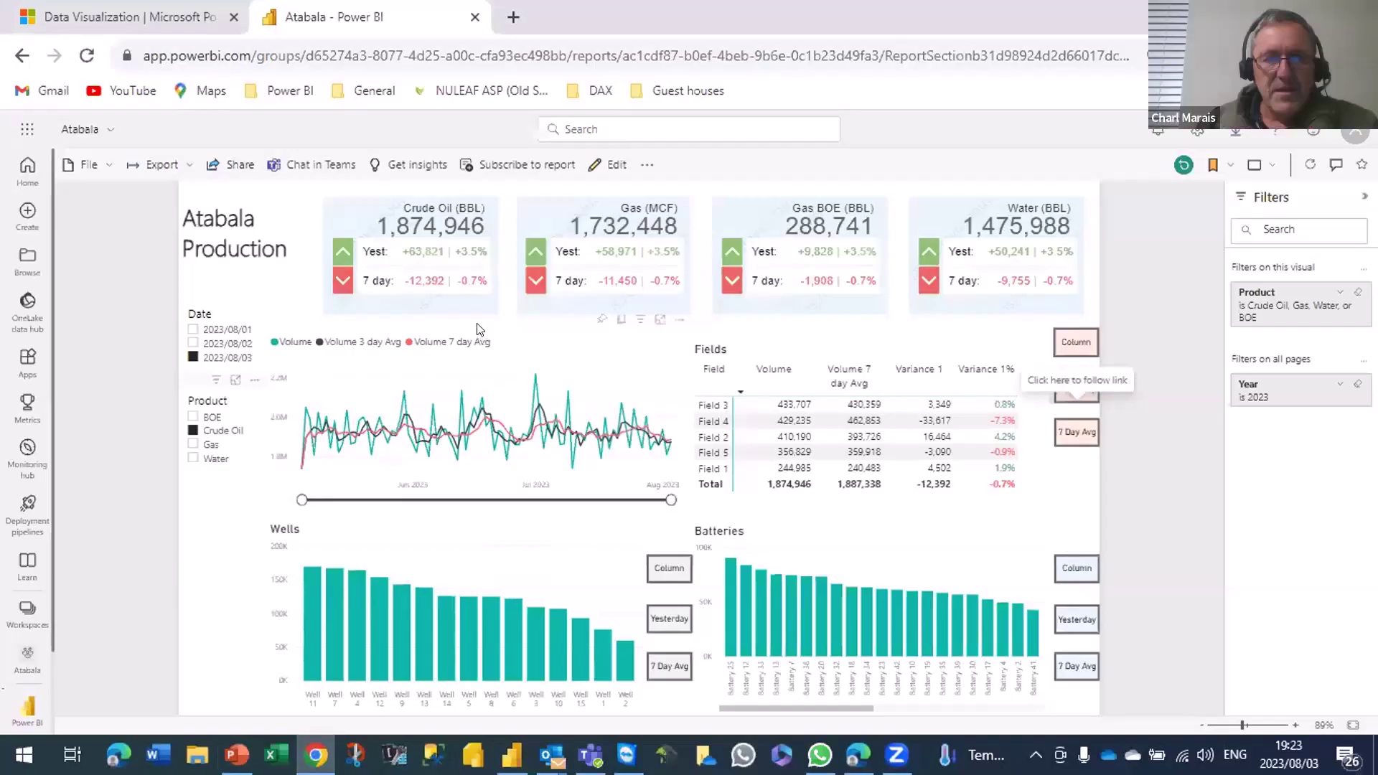
pyautogui.moveTo(221, 345)
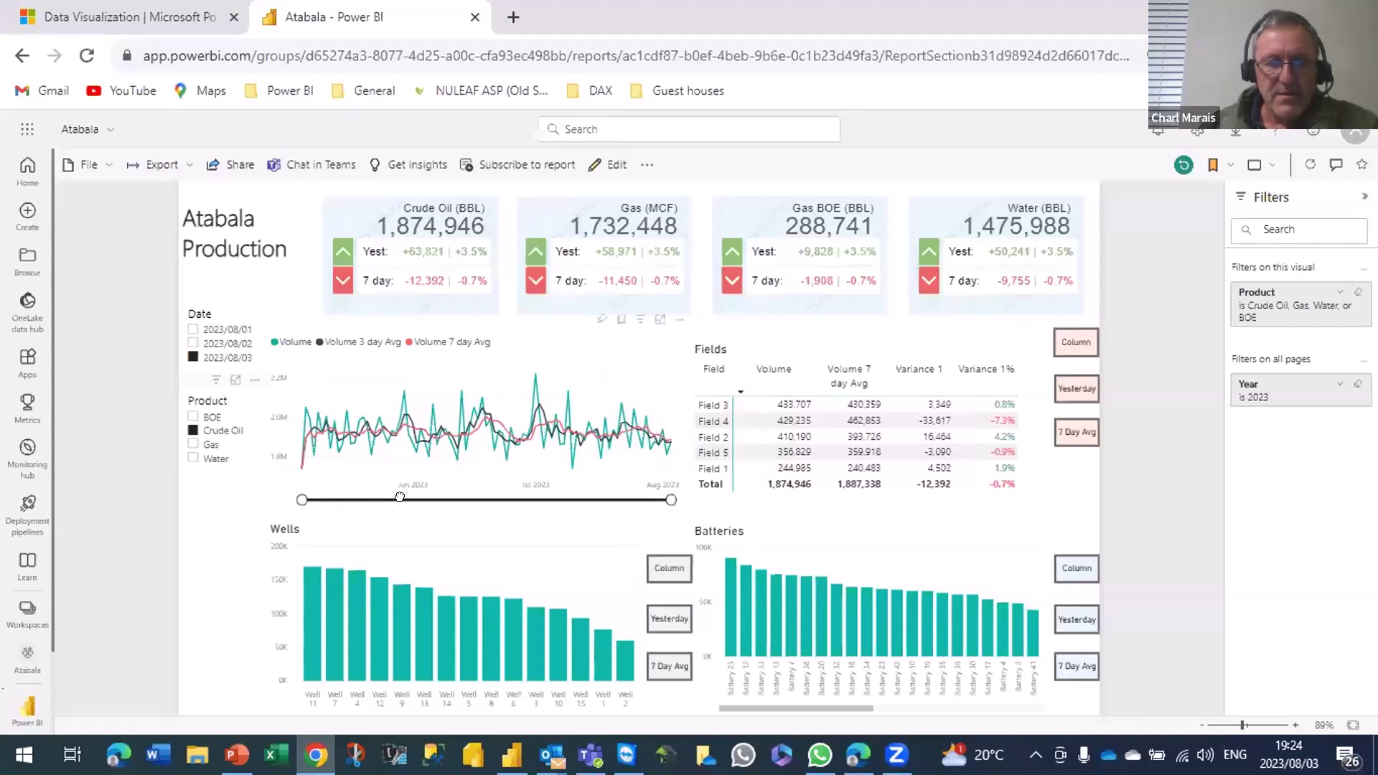
# Demo the date slider and filter the report to the BOE product only.
pyautogui.moveTo(300, 495); pyautogui.dragTo(461, 500)
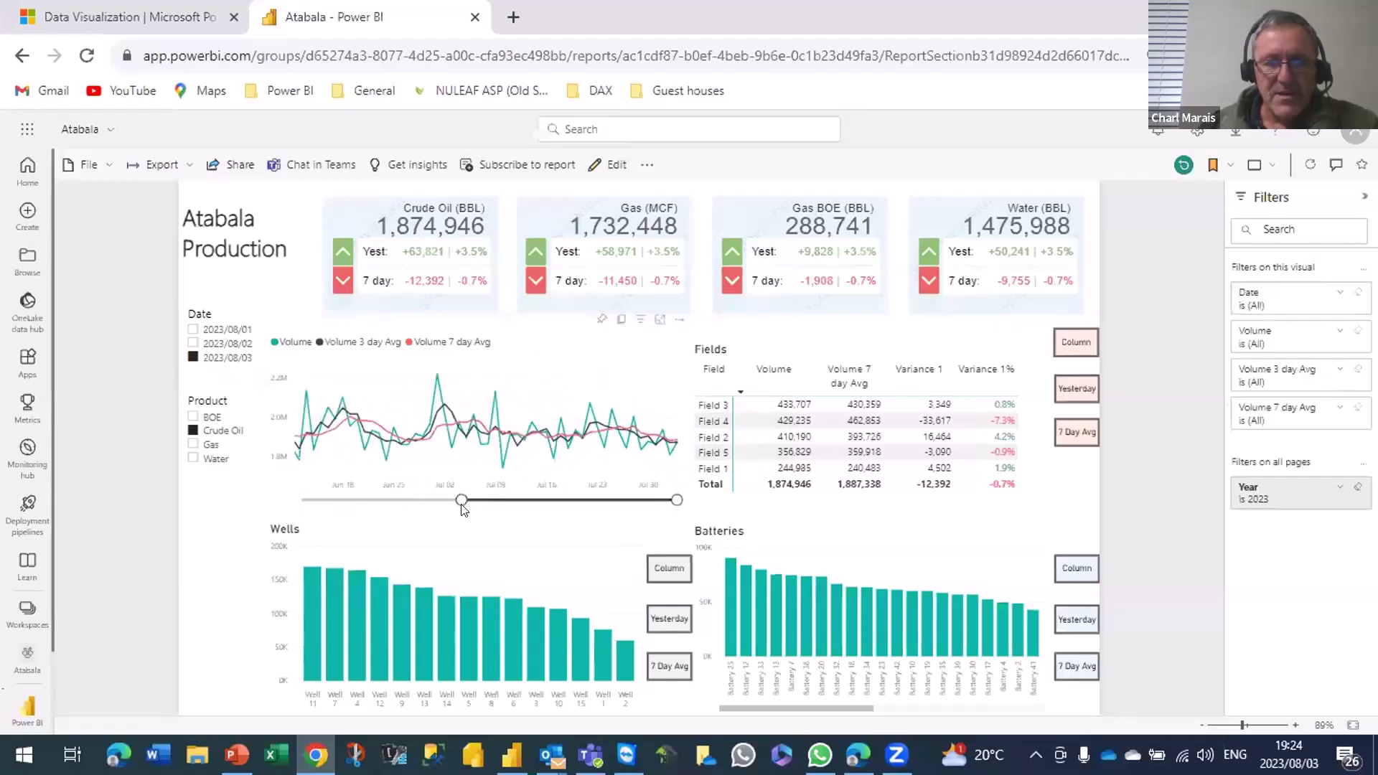
pyautogui.moveTo(461, 500); pyautogui.dragTo(299, 501)
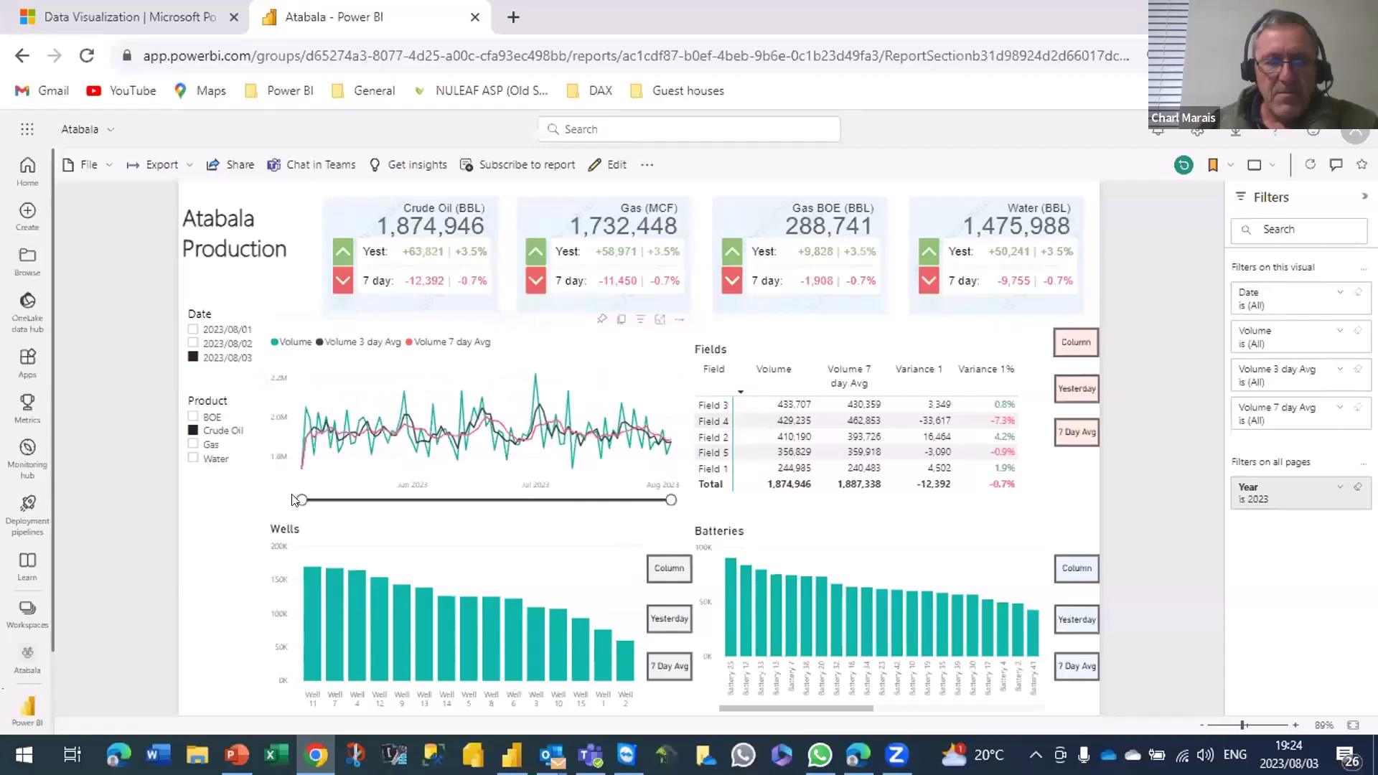
pyautogui.click(192, 431)
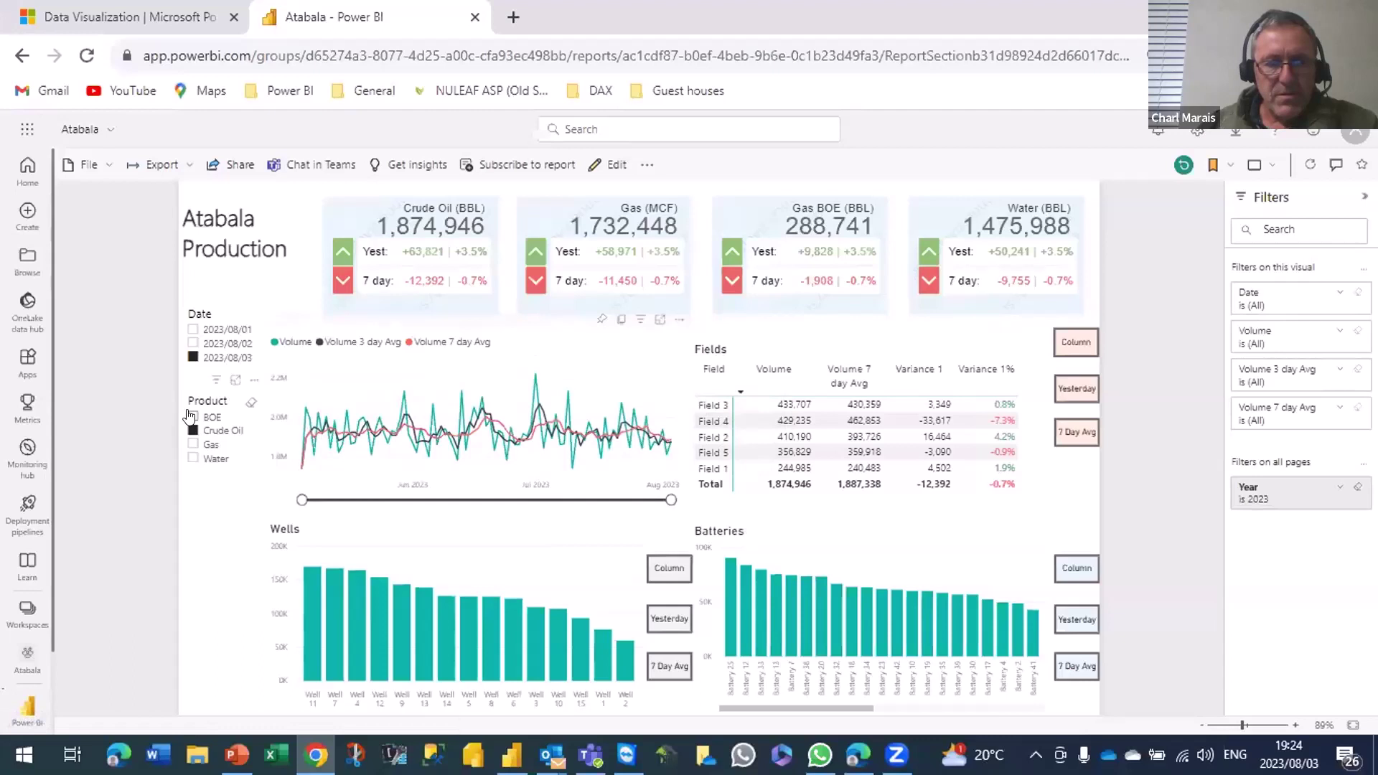
pyautogui.click(193, 417)
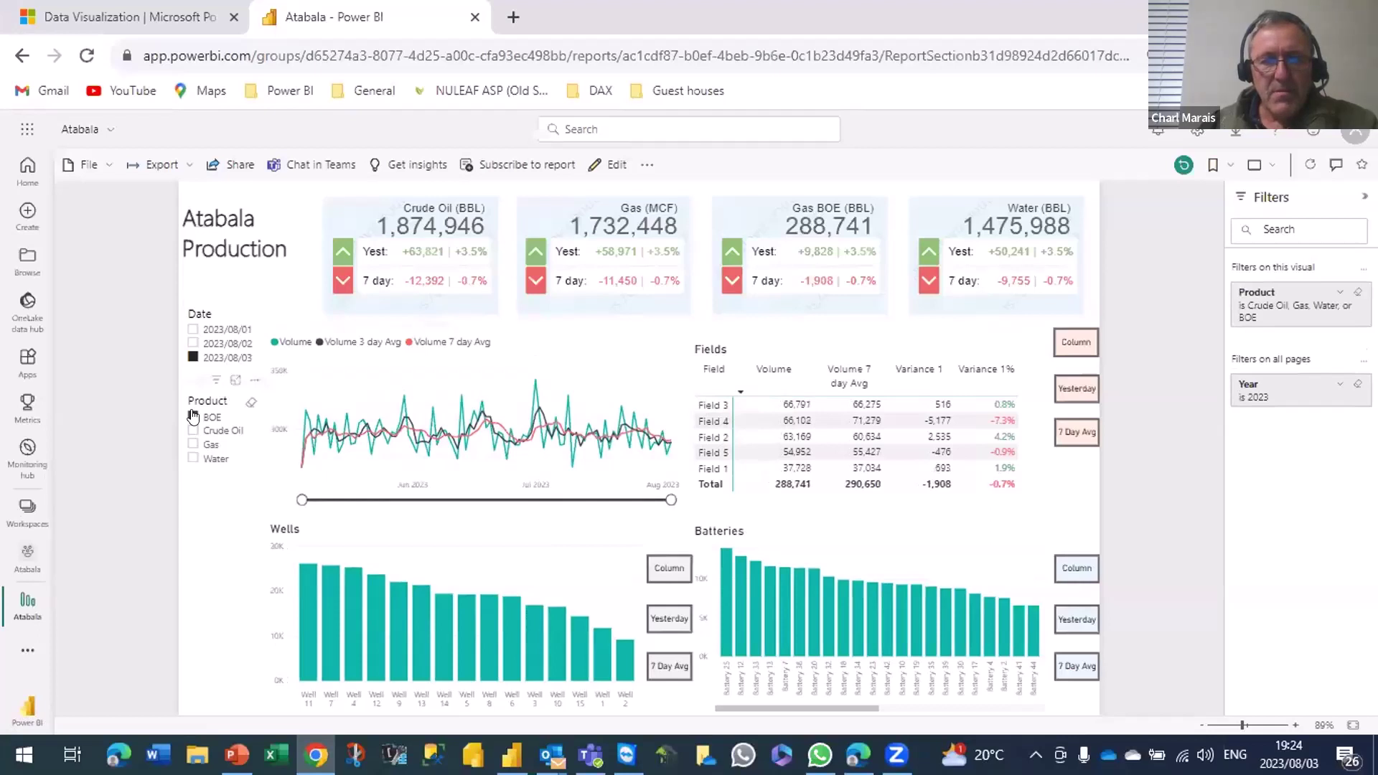
pyautogui.click(194, 416)
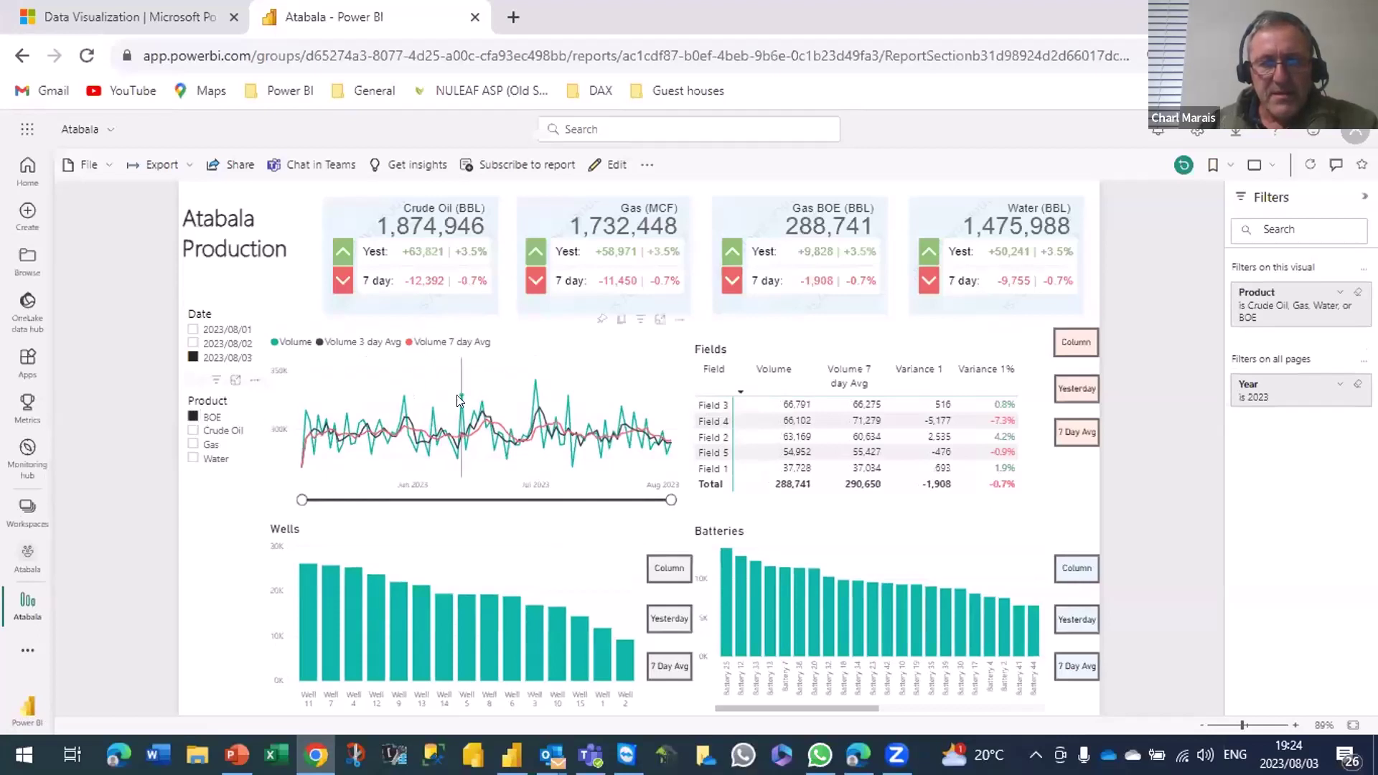
# Show Fields as a column chart, highlight Field 3, then clear the highlight.
pyautogui.click(1076, 345)
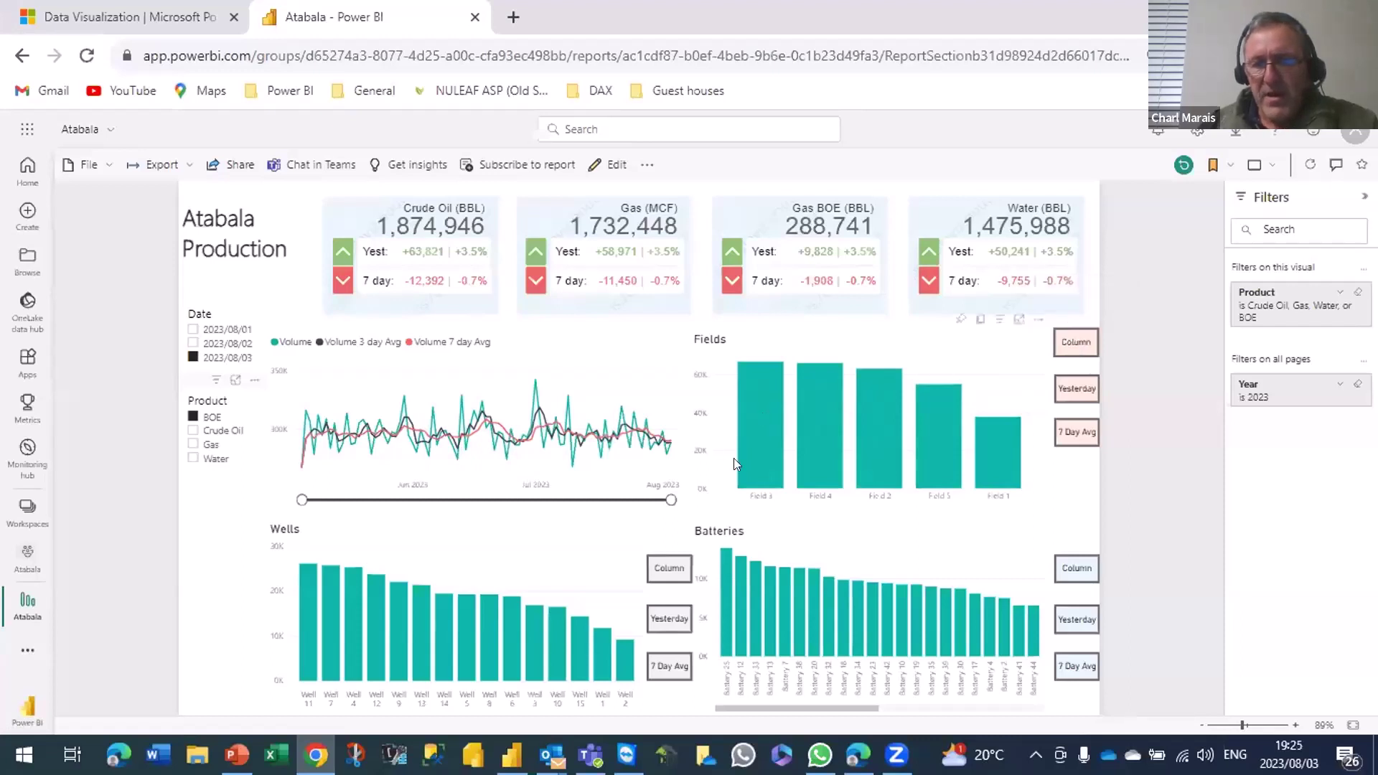
pyautogui.click(763, 410)
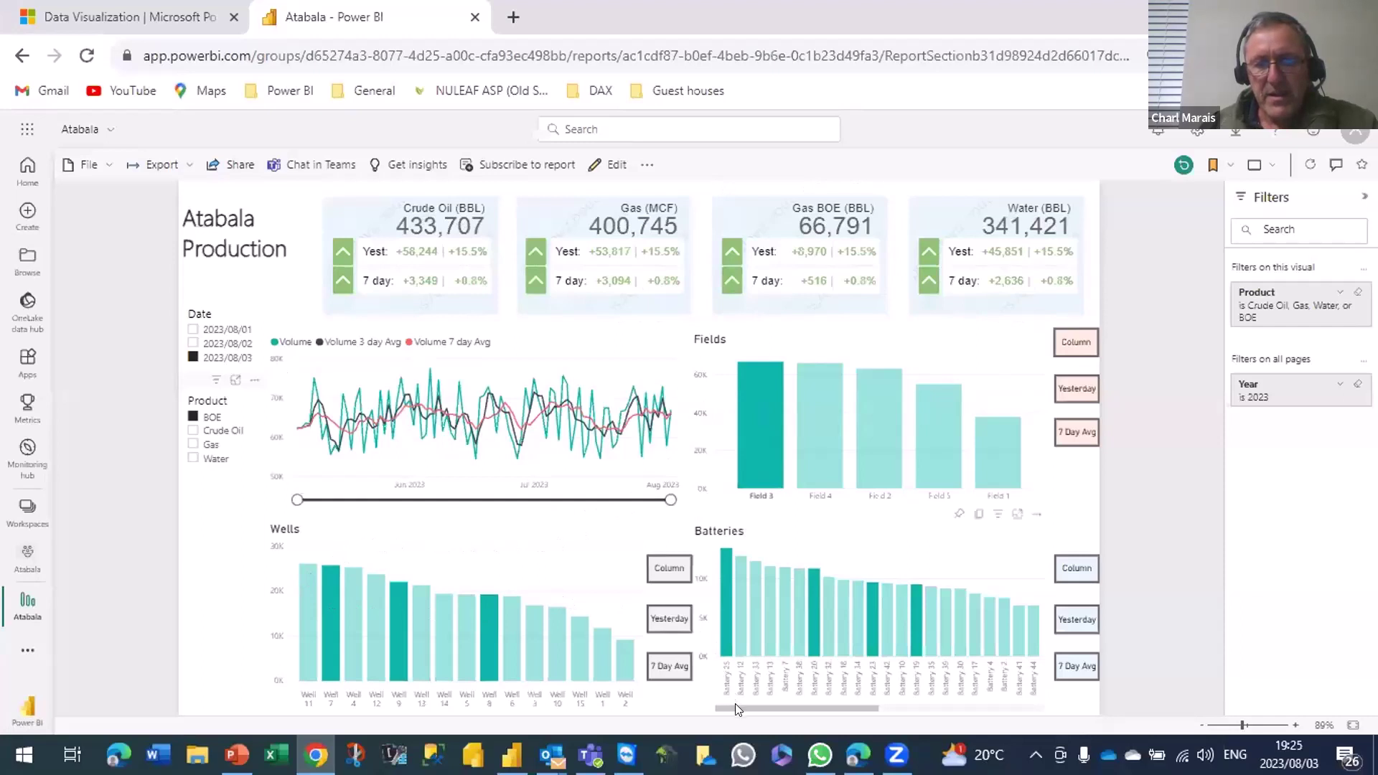
pyautogui.moveTo(744, 708)
pyautogui.mouseDown()
pyautogui.moveTo(984, 719)
pyautogui.moveTo(732, 708)
pyautogui.mouseUp()
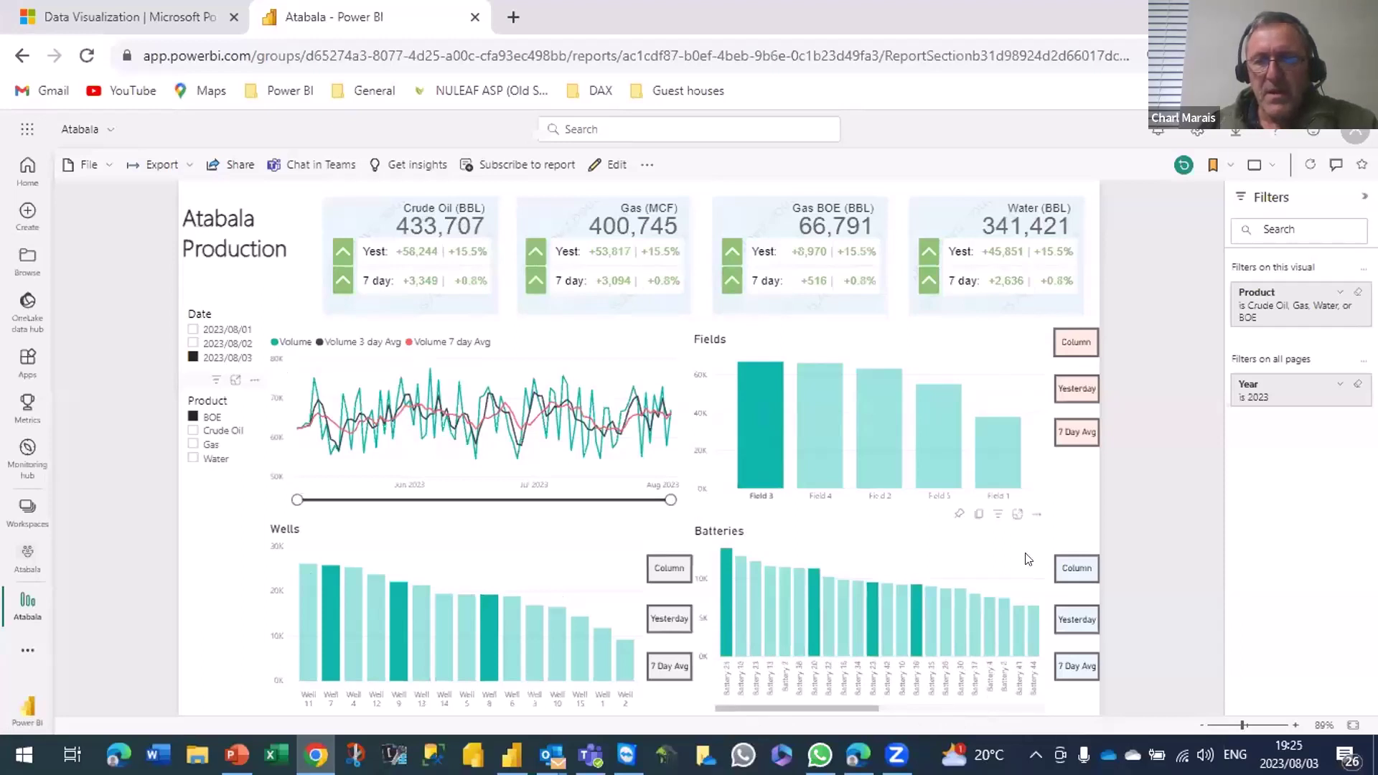
pyautogui.moveTo(824, 428)
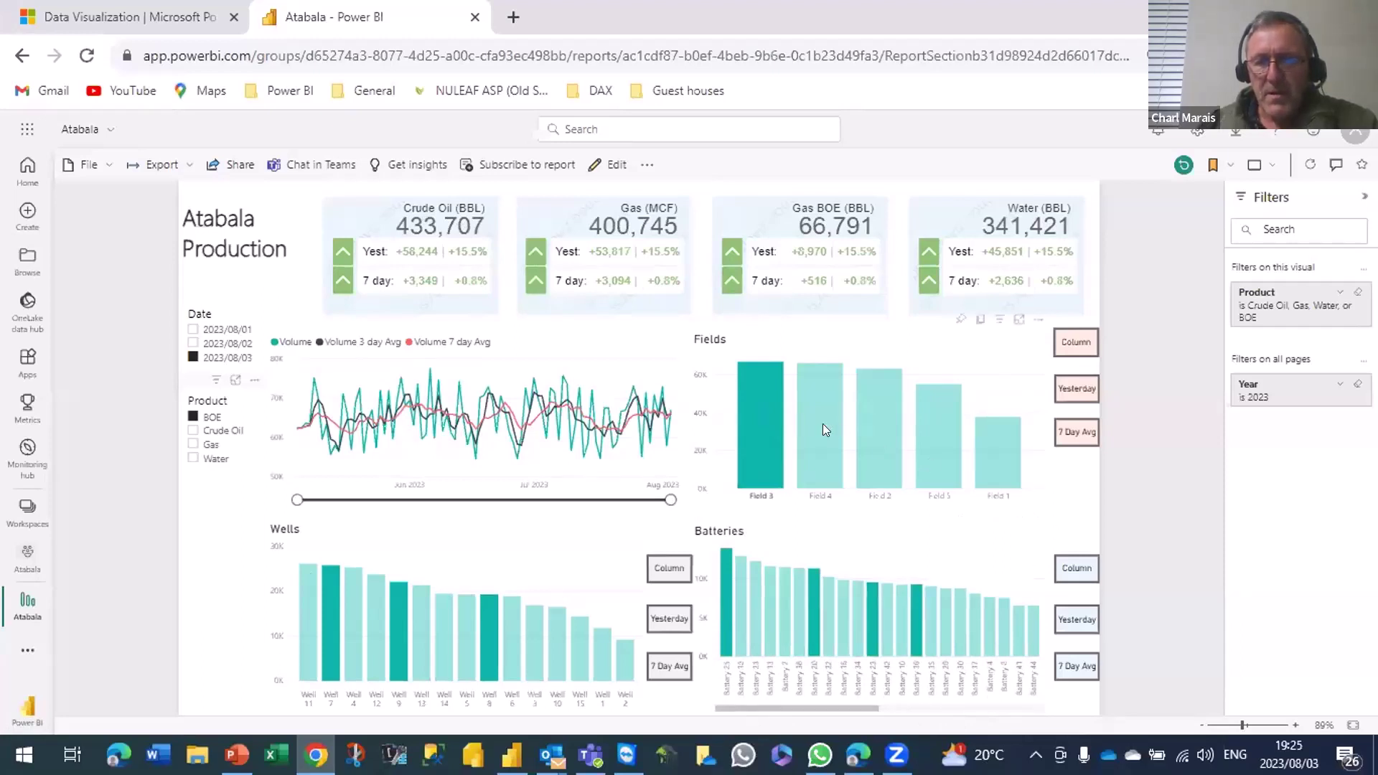
pyautogui.click(763, 413)
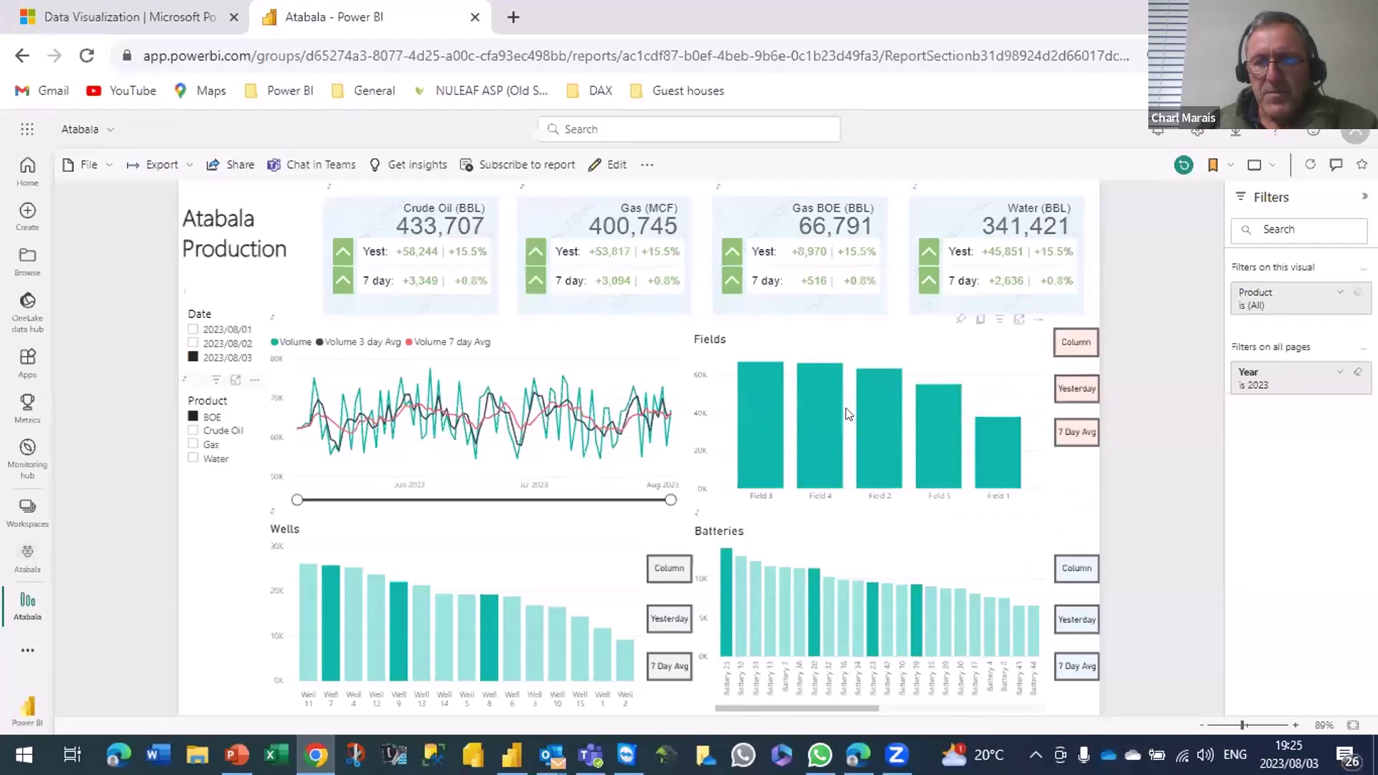
# Compare field volumes against yesterday and the 7-day average, then restore the column chart.
pyautogui.click(1071, 394)
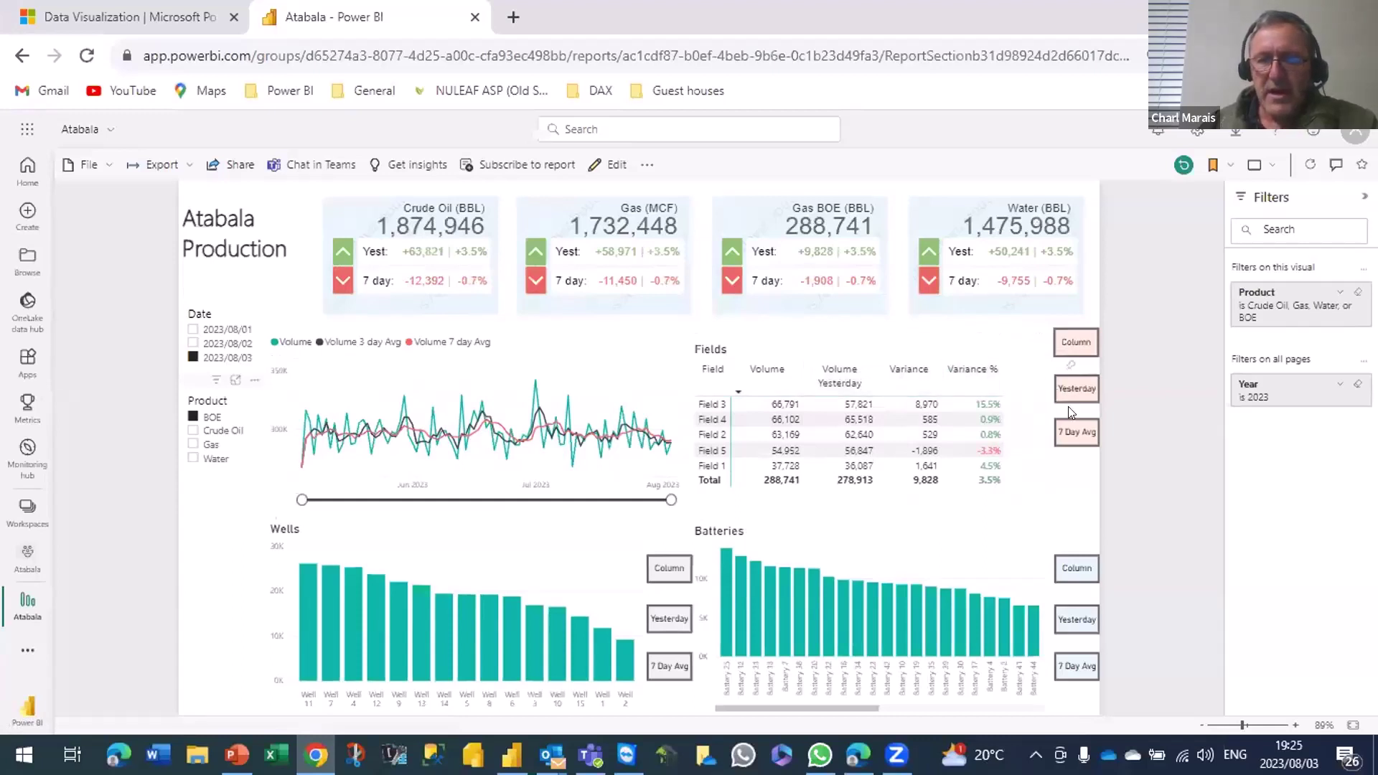
pyautogui.click(1072, 432)
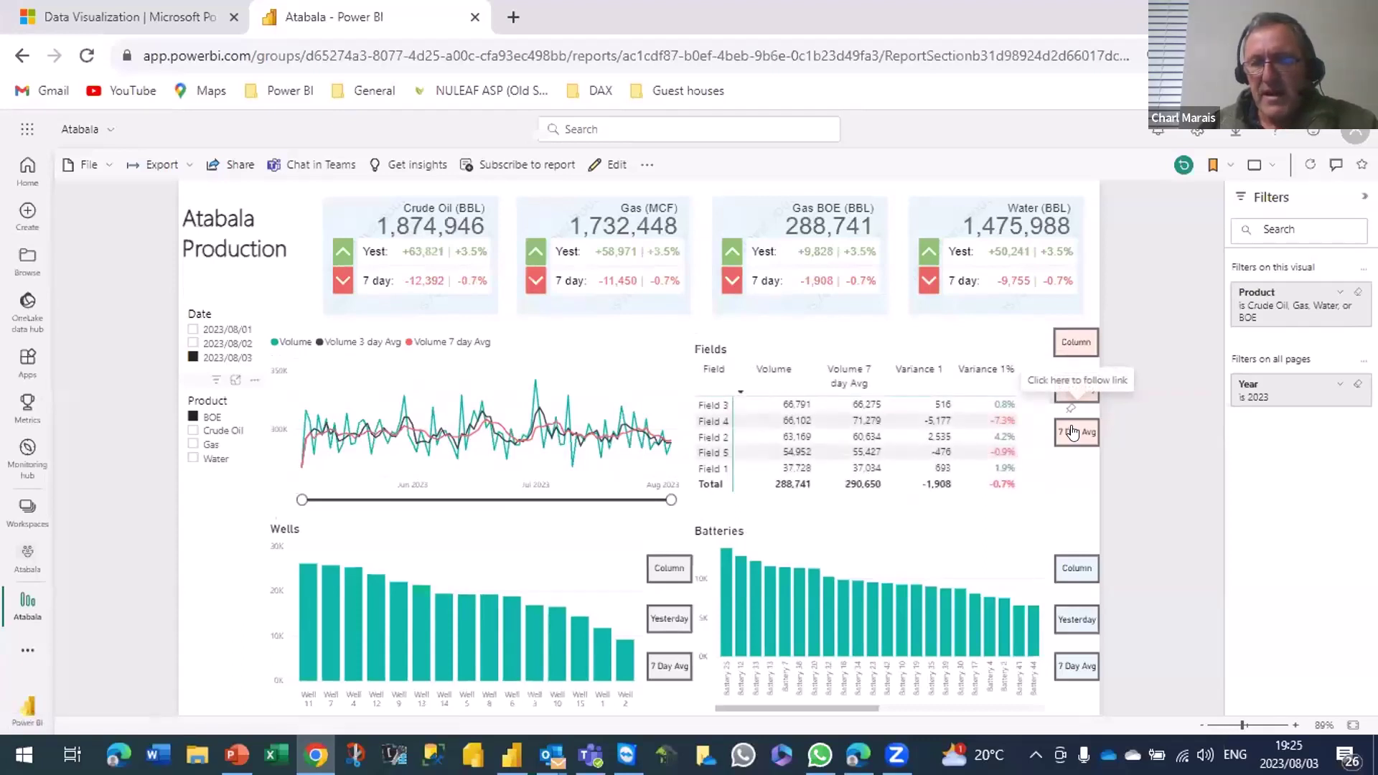
pyautogui.moveTo(851, 431)
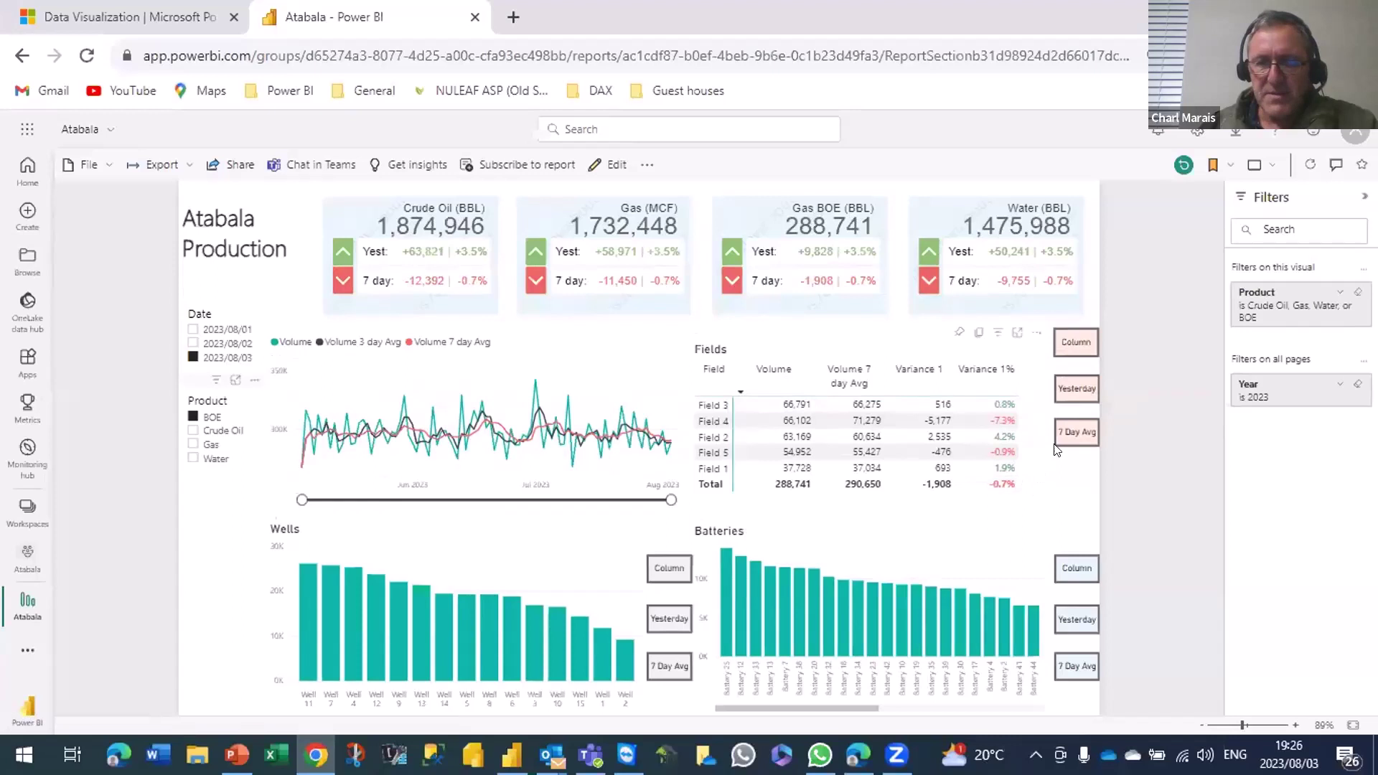
pyautogui.click(1075, 343)
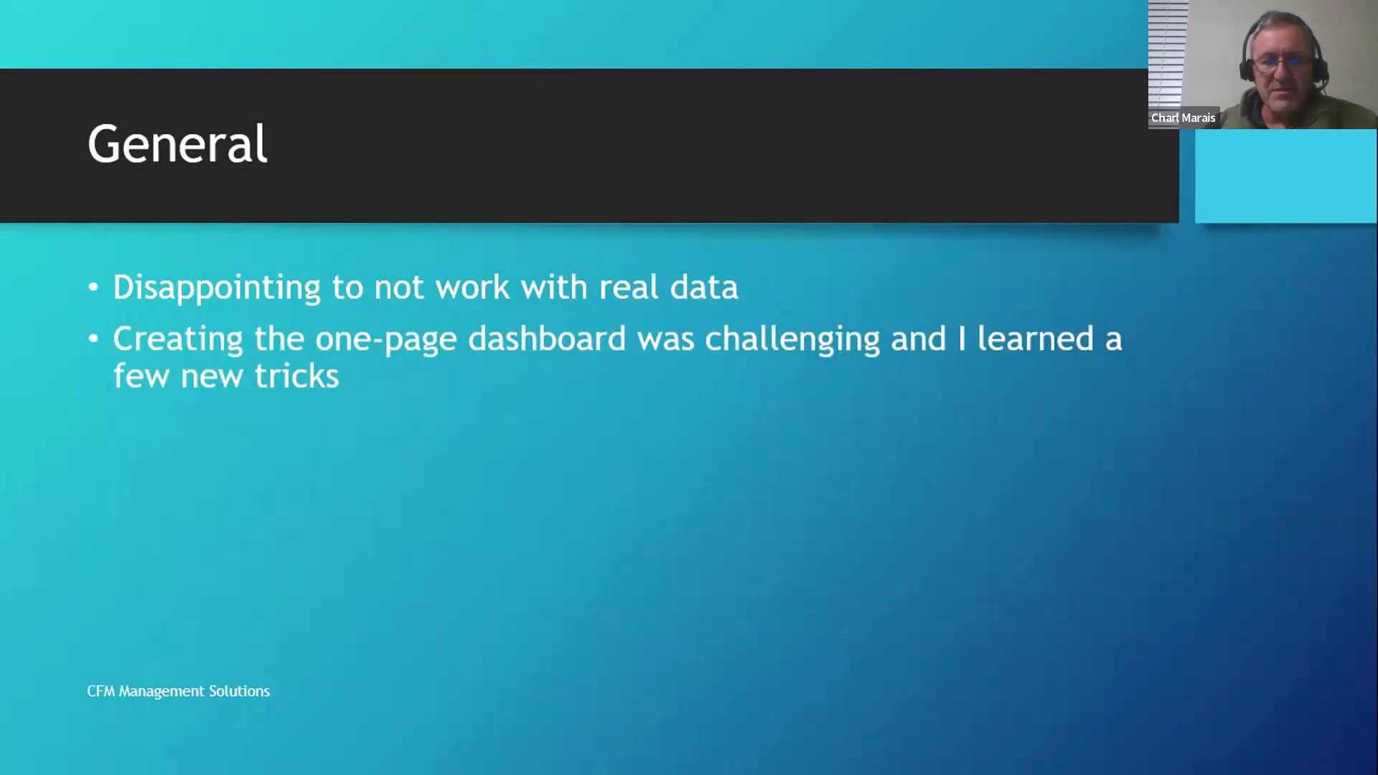
# Reveal the General slide's point about reusing the PBIX file on real data.
pyautogui.press('space')
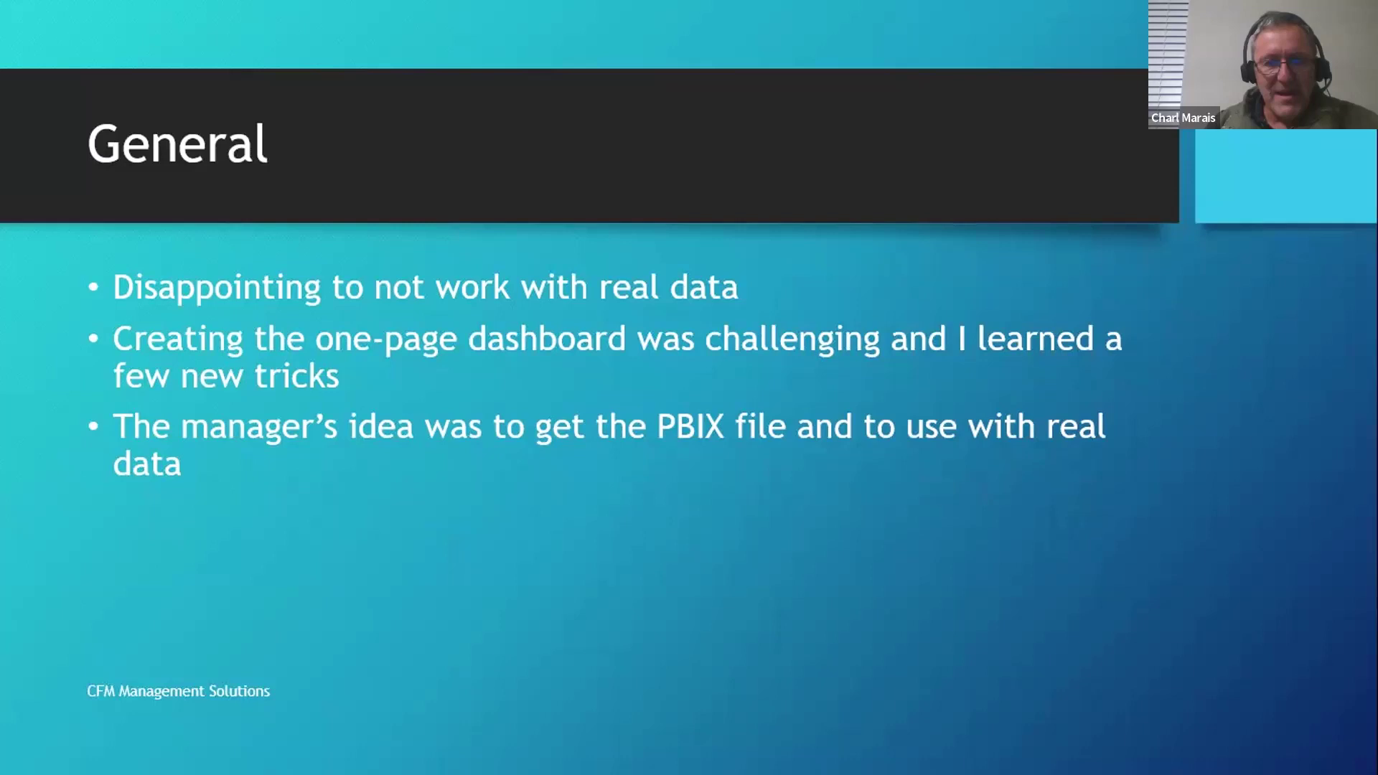
# Advance to the Contact Information slide.
pyautogui.press('Right')
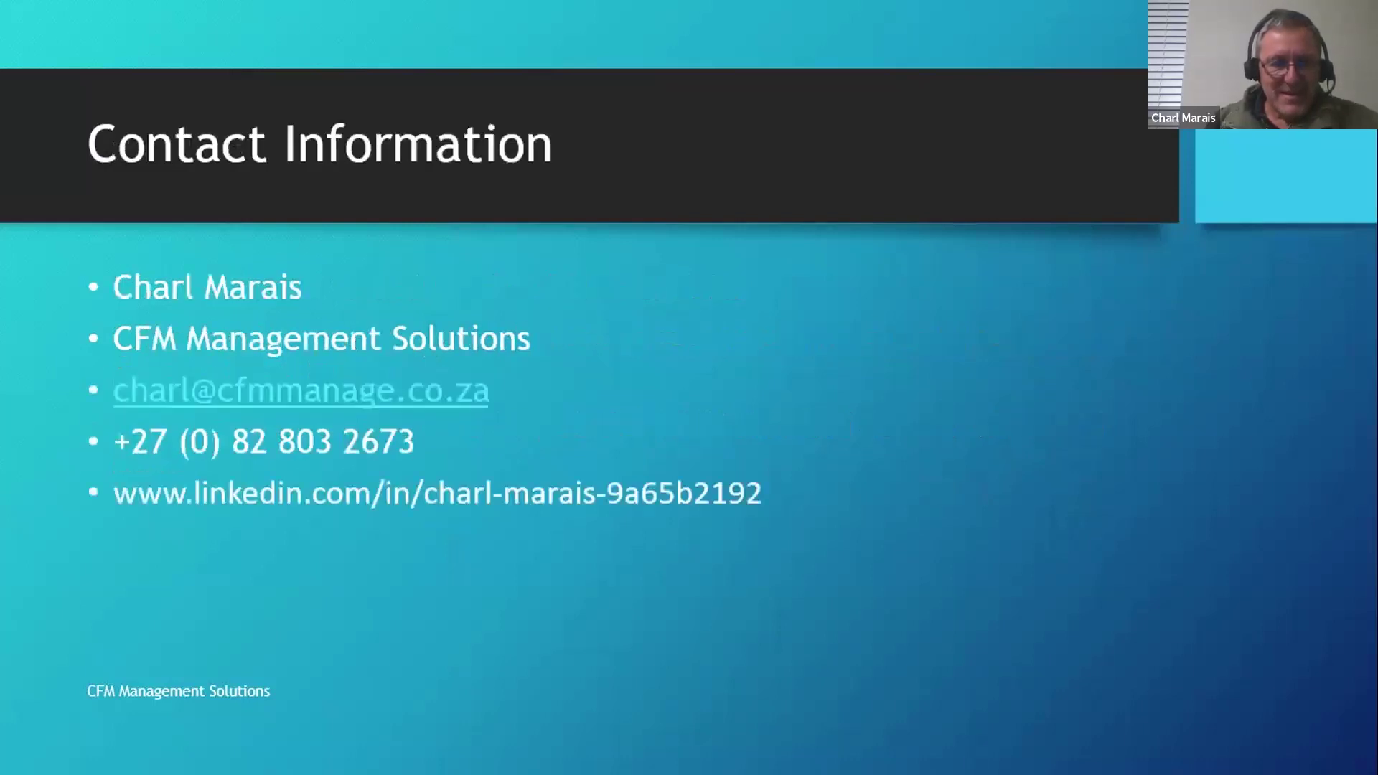